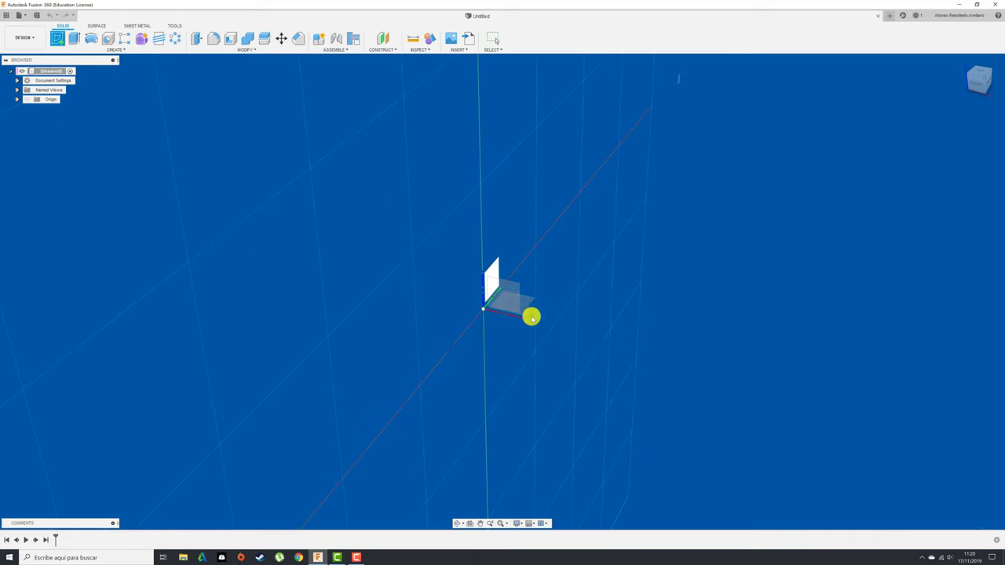
On the vertical origin plane, draw a vertical line rising straight up from the origin.
{"action": "left_click", "coordinate": [503, 275]}
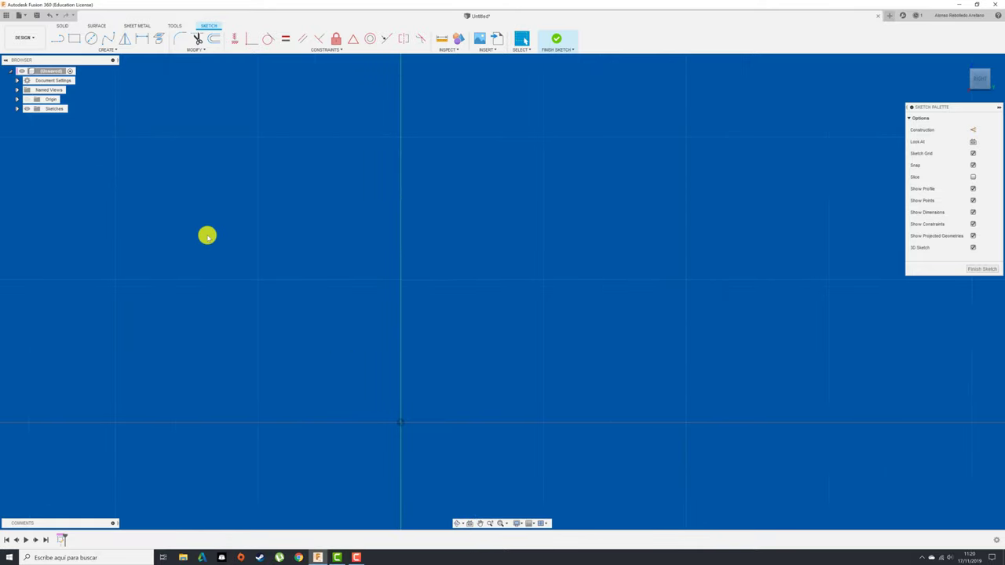
{"action": "key", "text": "l"}
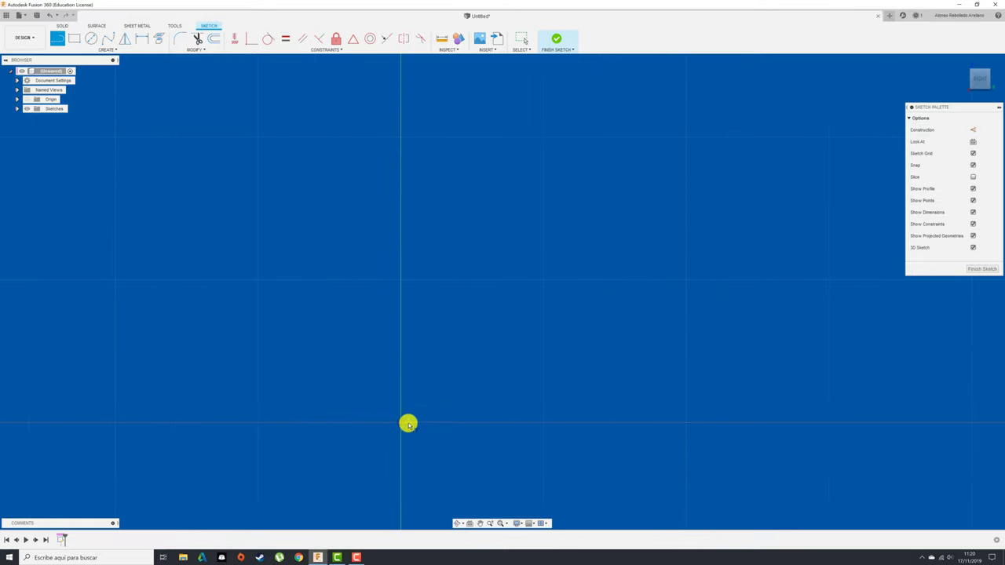
{"action": "left_click", "coordinate": [402, 423]}
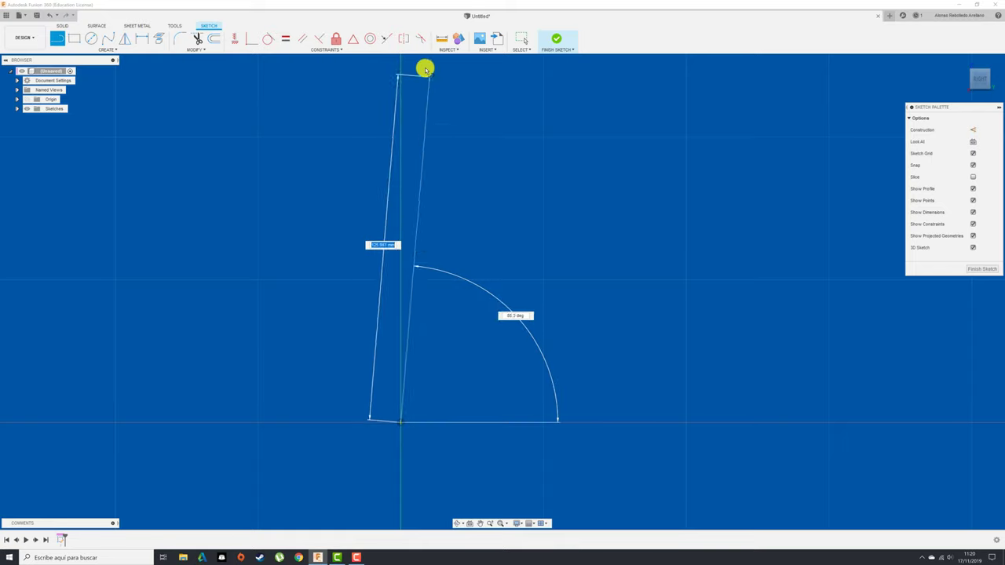
{"action": "left_click", "coordinate": [404, 75]}
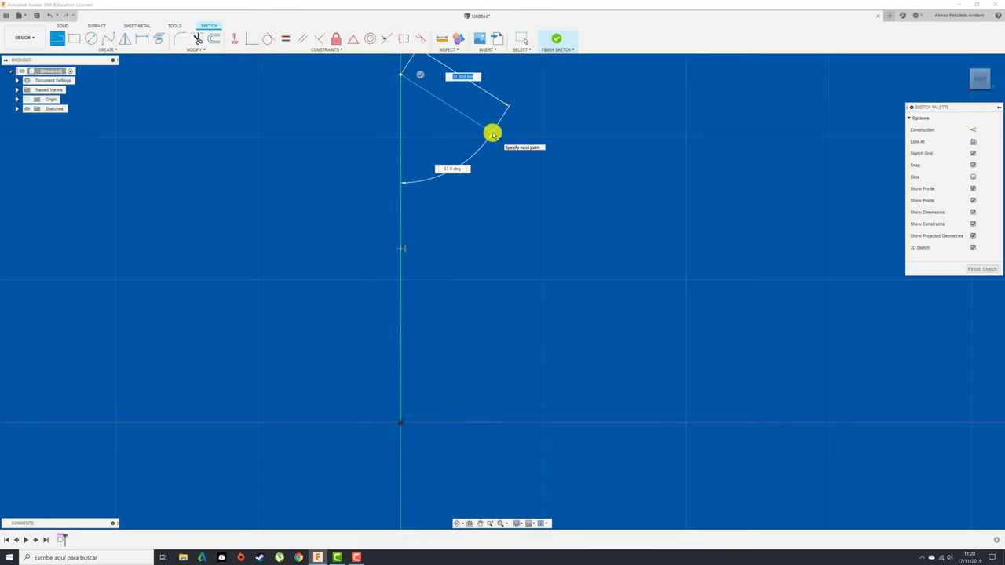
{"action": "key", "text": "Escape"}
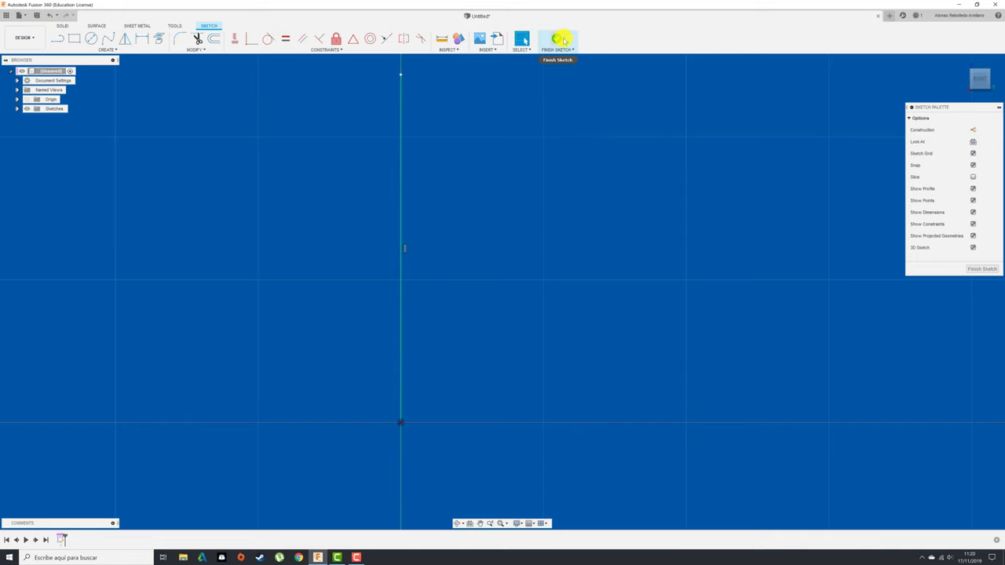
Finish Sketch1, expand the Sketches list, and begin another new sketch.
{"action": "left_click", "coordinate": [554, 37]}
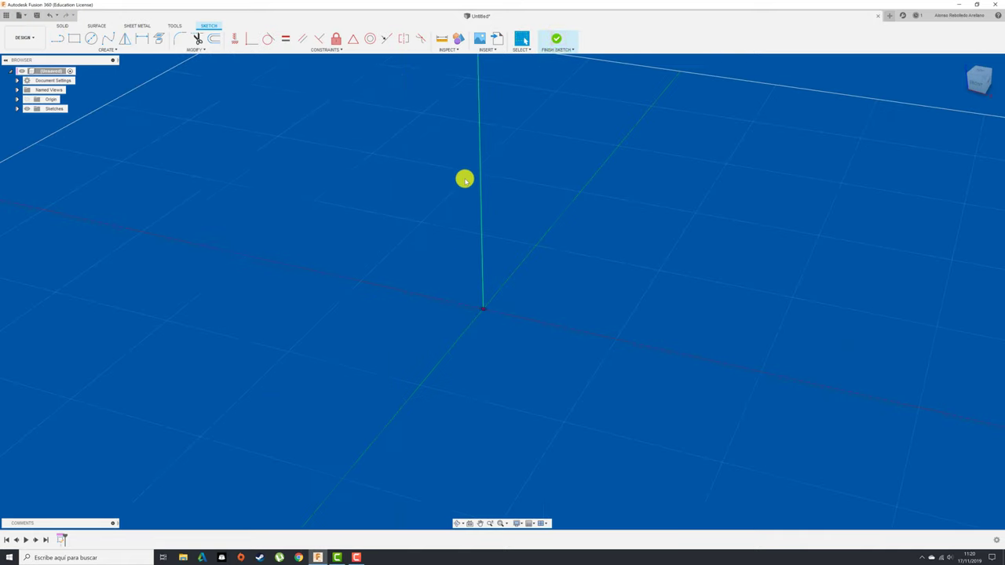
{"action": "left_click", "coordinate": [17, 109]}
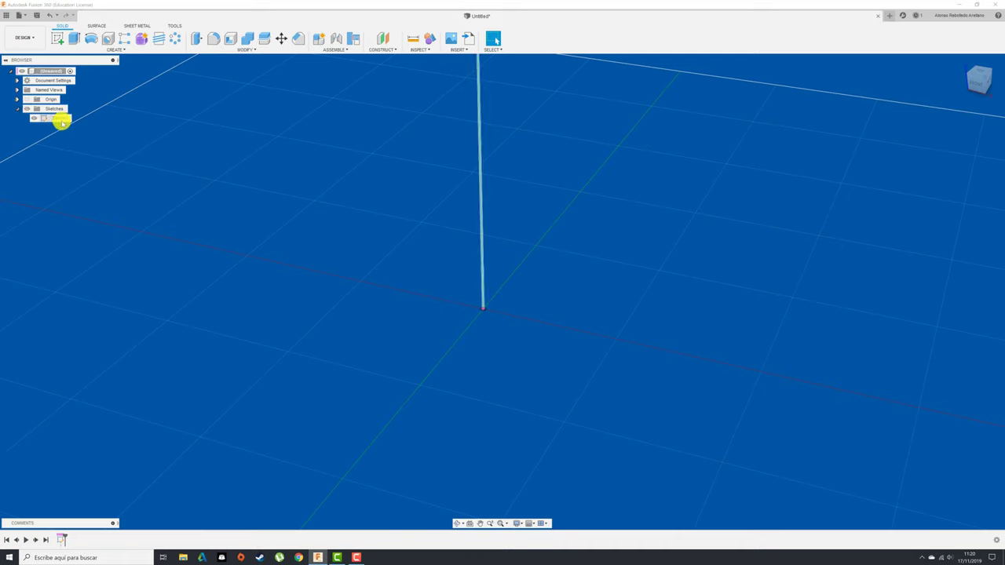
{"action": "left_click", "coordinate": [61, 39]}
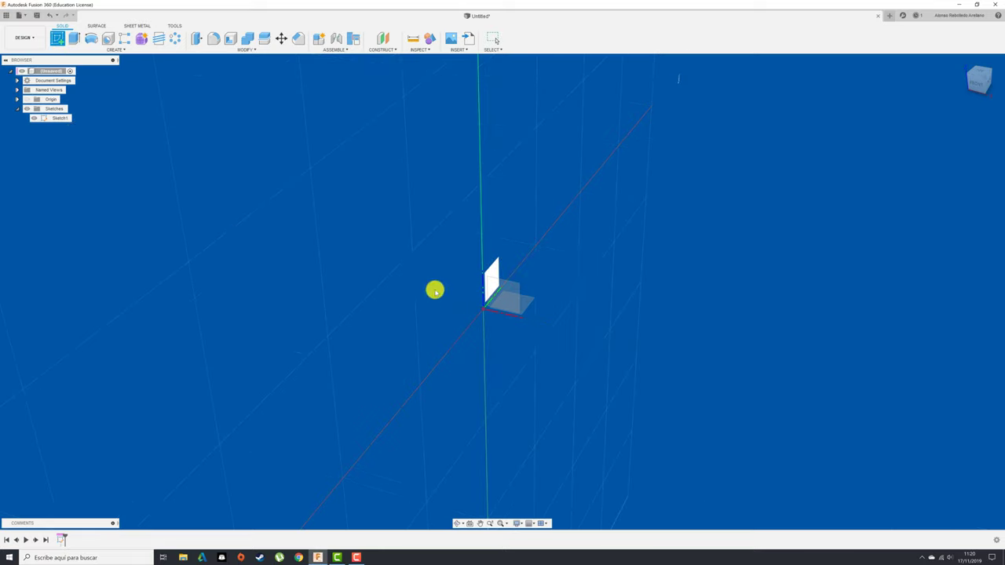
On the horizontal plane, draw a large origin-centred circle and a small circle centred on its top point.
{"action": "left_click", "coordinate": [533, 300]}
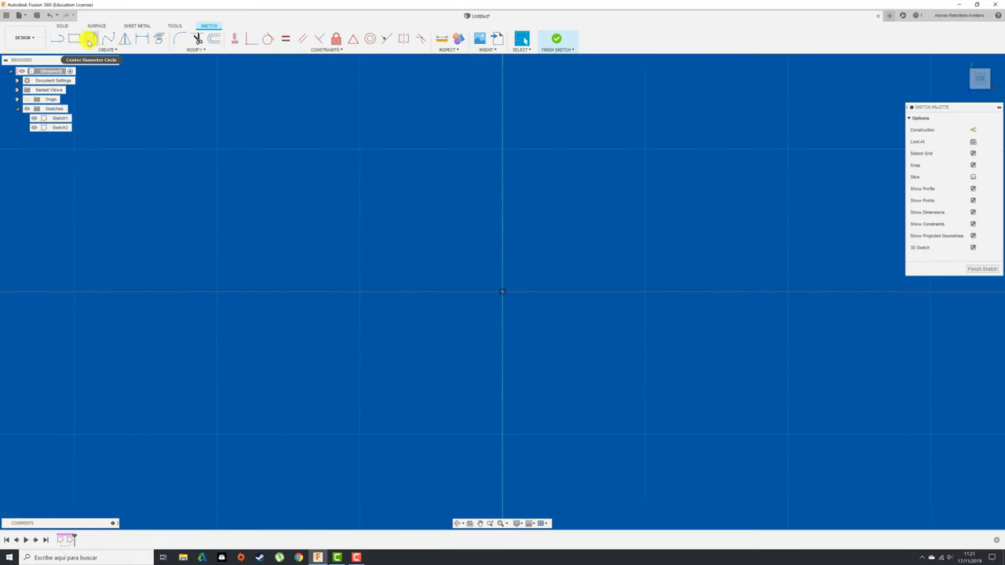
{"action": "left_click", "coordinate": [89, 39]}
{"action": "left_click", "coordinate": [501, 287]}
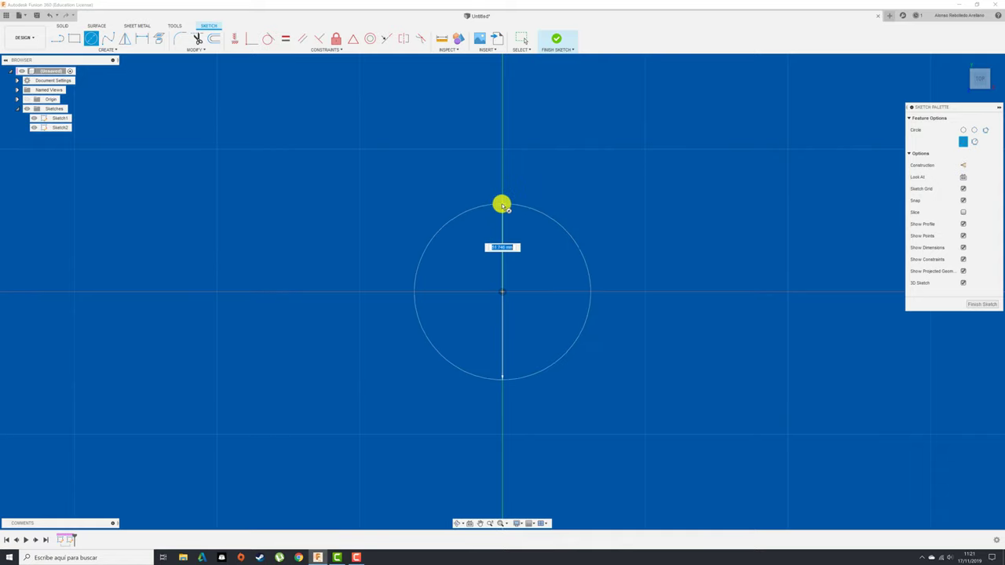
{"action": "left_click", "coordinate": [536, 230]}
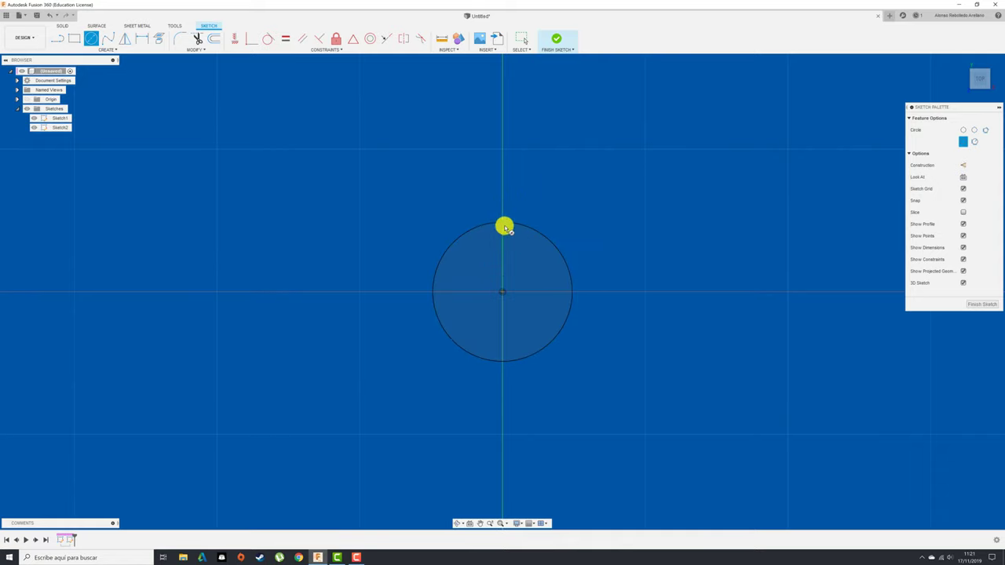
{"action": "left_click", "coordinate": [501, 223]}
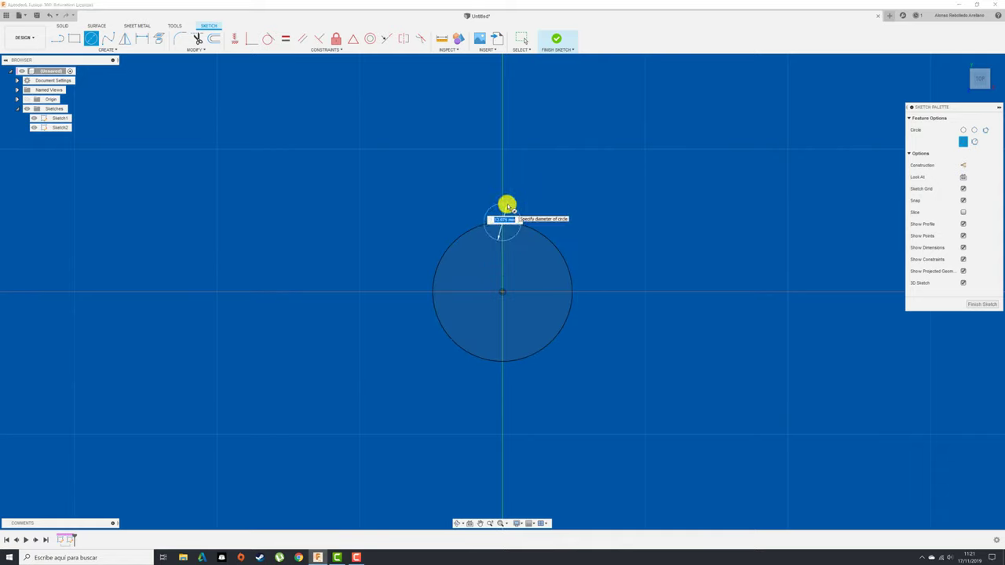
{"action": "left_click", "coordinate": [507, 206]}
{"action": "key", "text": "Escape"}
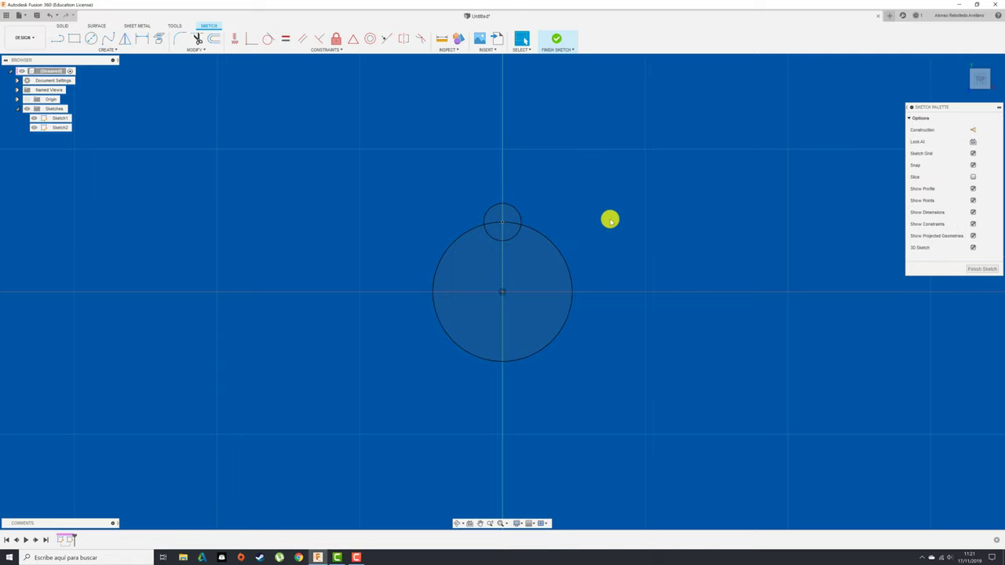
{"action": "left_click", "coordinate": [110, 49]}
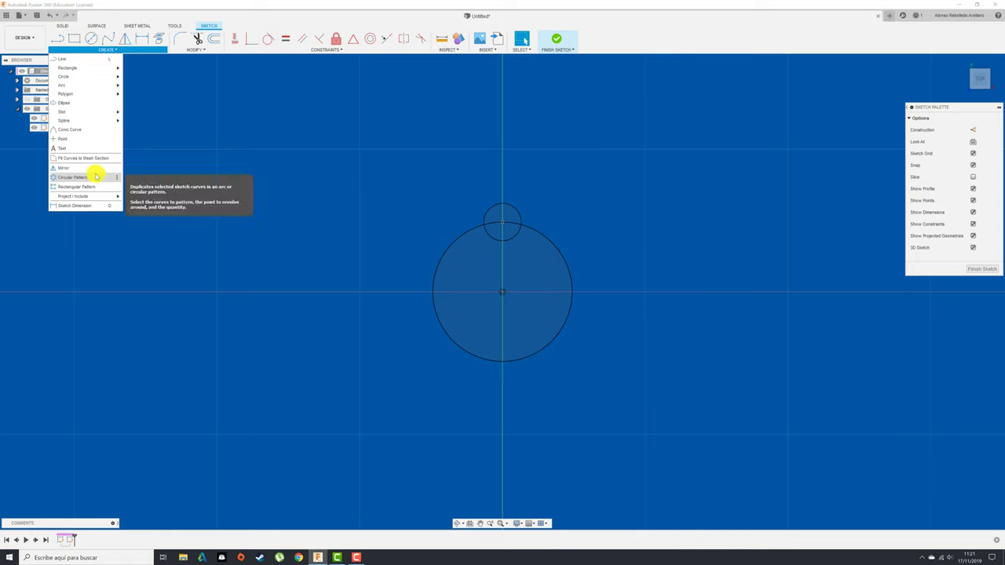
Circular-pattern the small circle around the large circle's centre with a quantity of 11.
{"action": "left_click", "coordinate": [90, 180]}
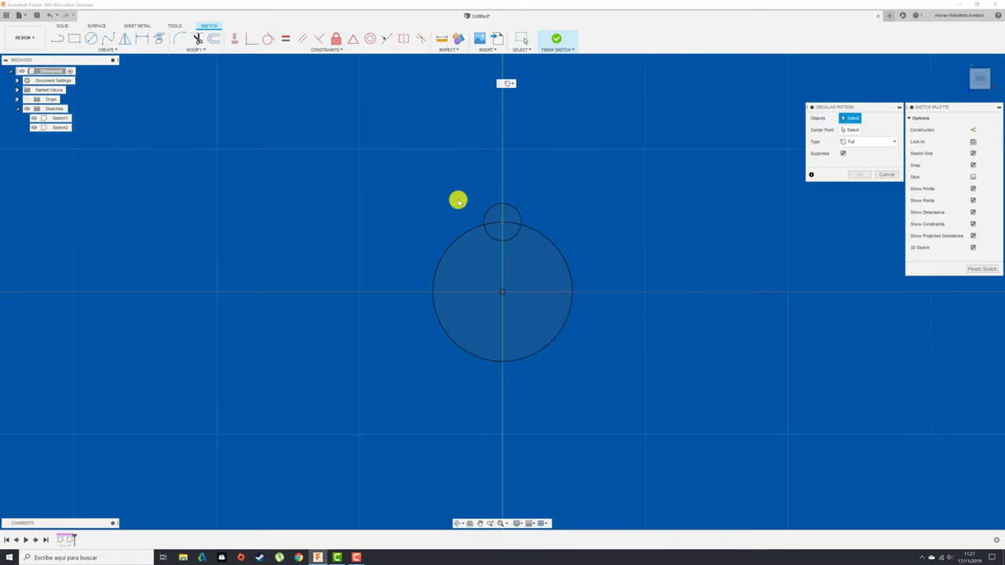
{"action": "left_click", "coordinate": [518, 212]}
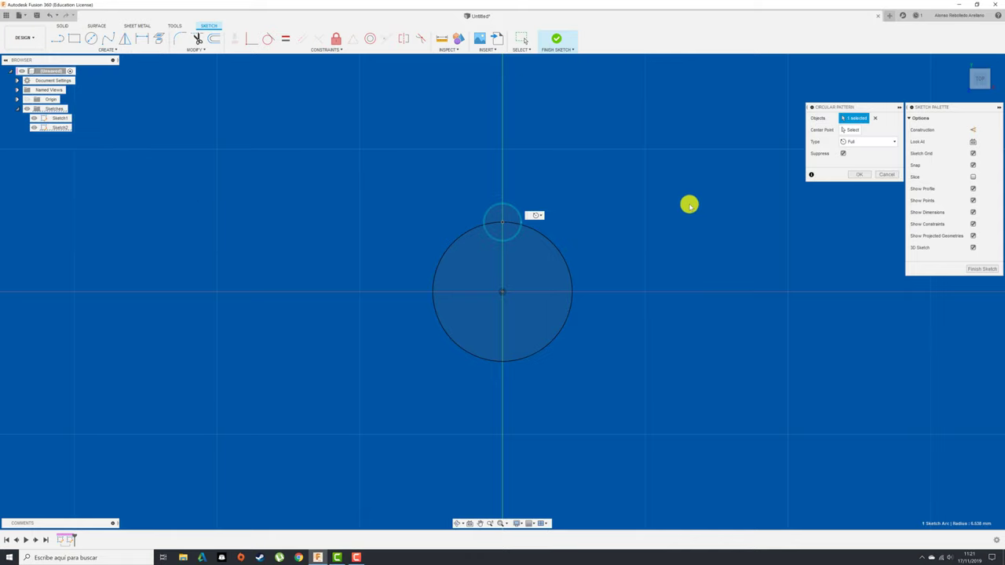
{"action": "left_click", "coordinate": [856, 132]}
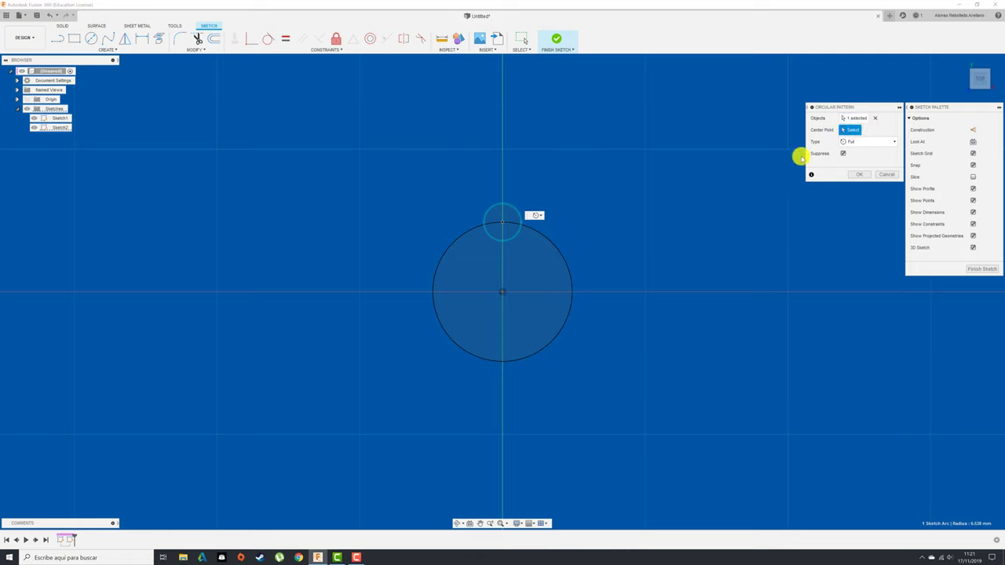
{"action": "left_click", "coordinate": [562, 251]}
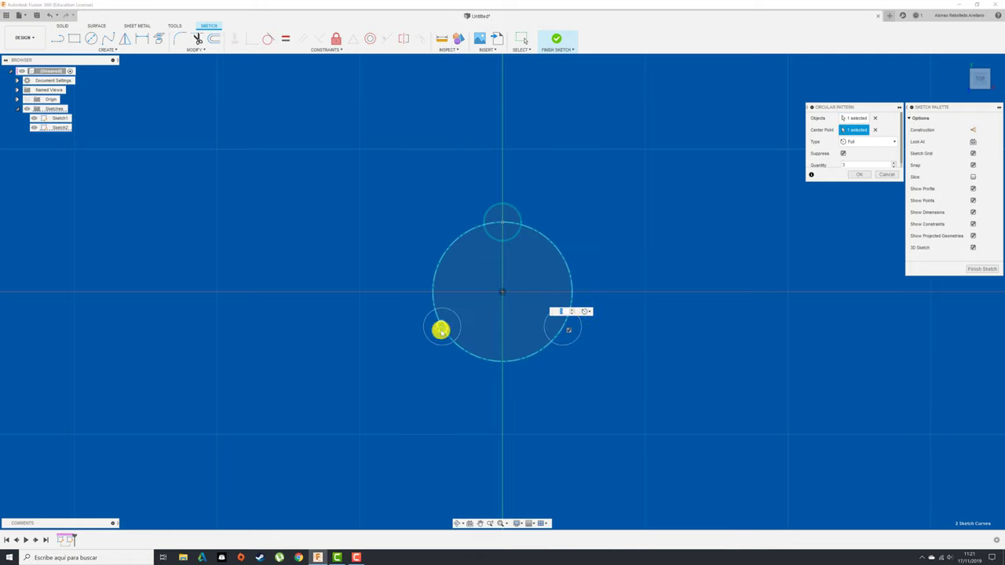
{"action": "left_click_drag", "start_coordinate": [432, 308], "coordinate": [471, 159]}
{"action": "type", "text": "11"}
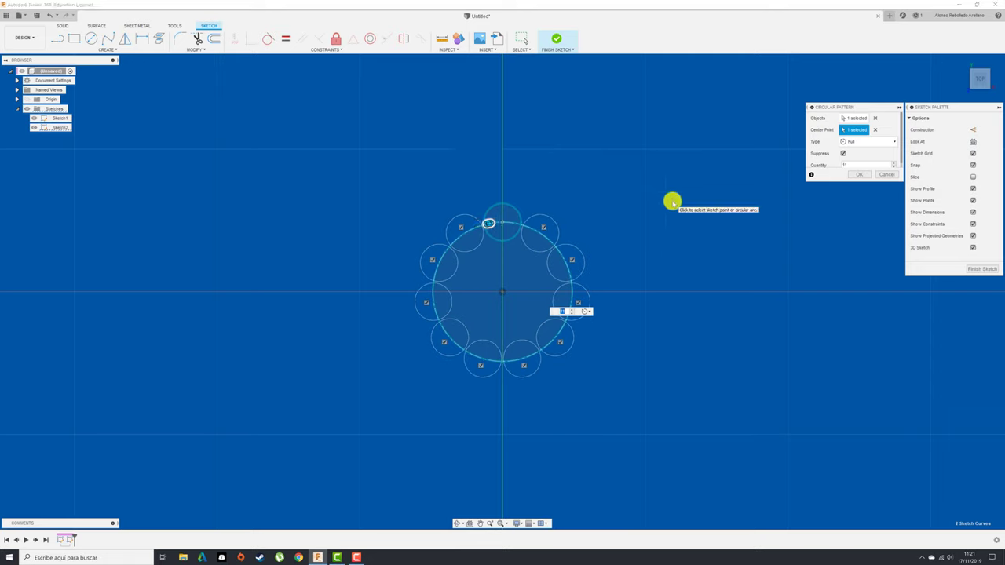
{"action": "left_click", "coordinate": [850, 174]}
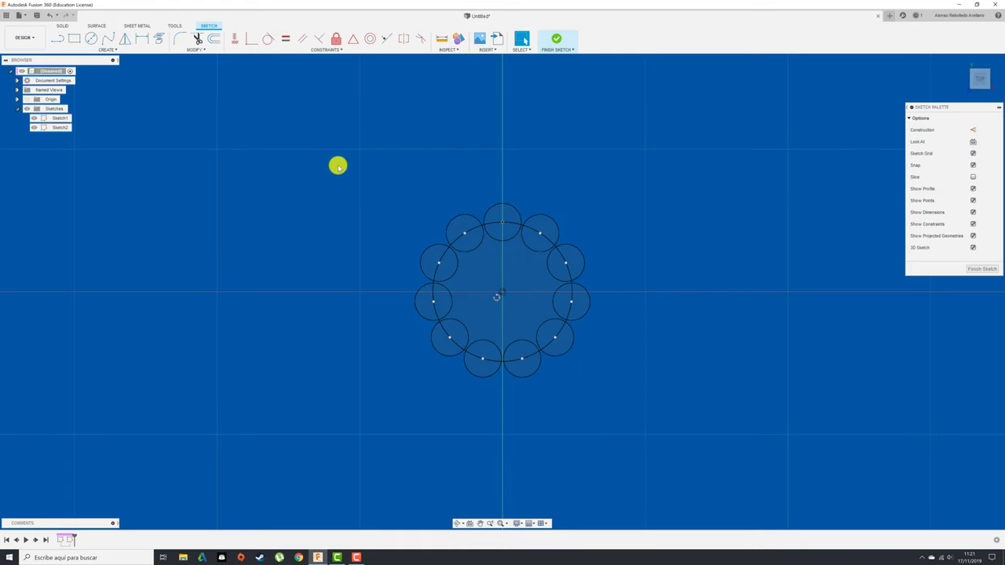
Trim away the inner arcs of the circles, restoring one arc trimmed by mistake.
{"action": "left_click", "coordinate": [197, 39]}
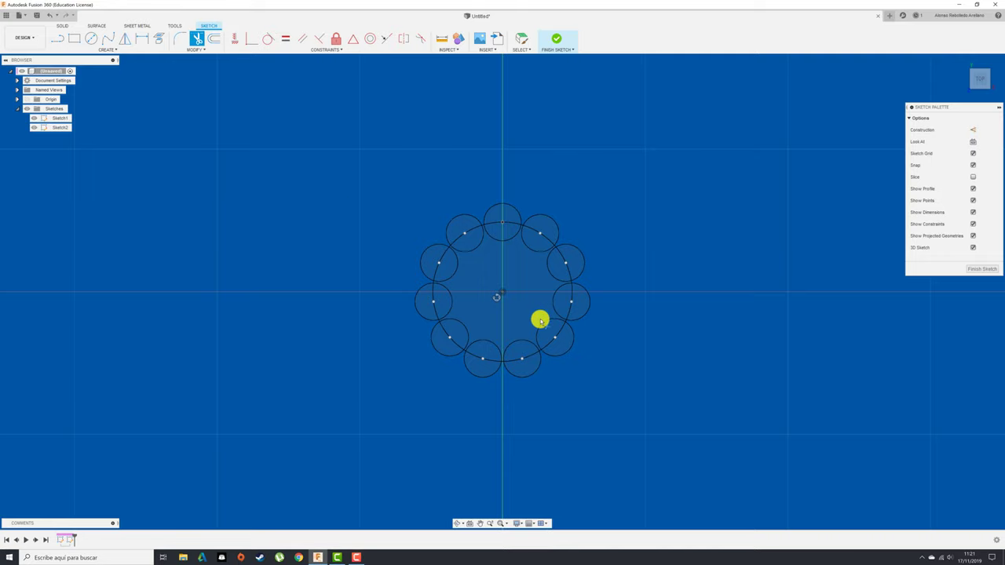
{"action": "left_click", "coordinate": [513, 237]}
{"action": "mouse_move", "coordinate": [478, 245]}
{"action": "left_mouse_down"}
{"action": "mouse_move", "coordinate": [442, 284]}
{"action": "mouse_move", "coordinate": [458, 335]}
{"action": "mouse_move", "coordinate": [513, 349]}
{"action": "mouse_move", "coordinate": [559, 312]}
{"action": "mouse_move", "coordinate": [554, 269]}
{"action": "mouse_move", "coordinate": [533, 238]}
{"action": "left_mouse_up"}
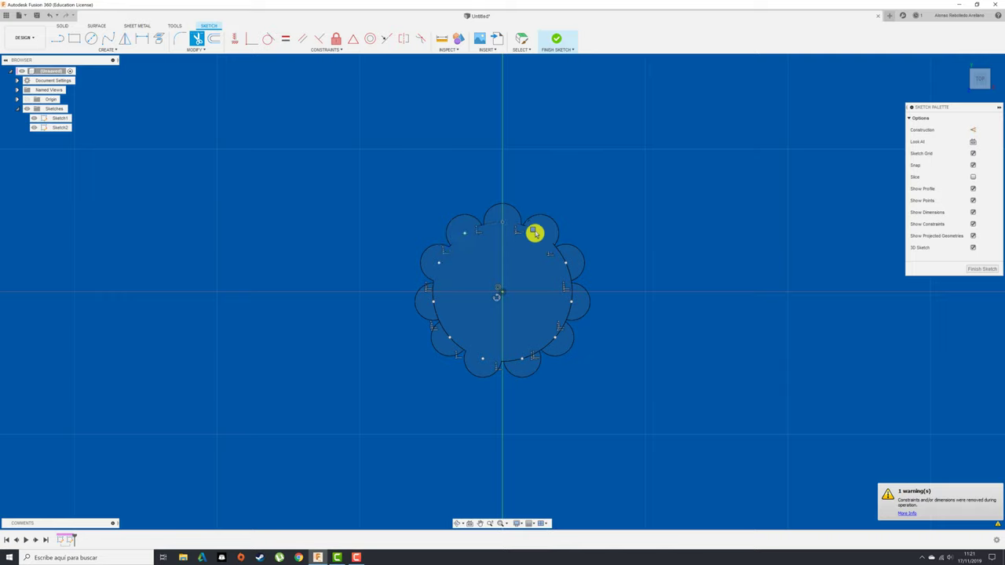
{"action": "left_click", "coordinate": [571, 294]}
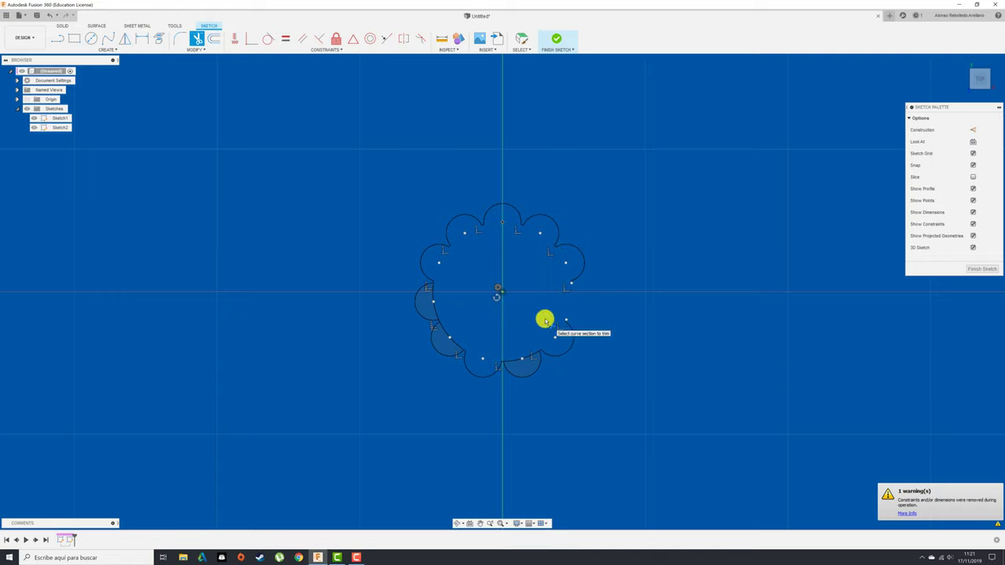
{"action": "key", "text": "Escape"}
{"action": "key", "text": "ctrl+z"}
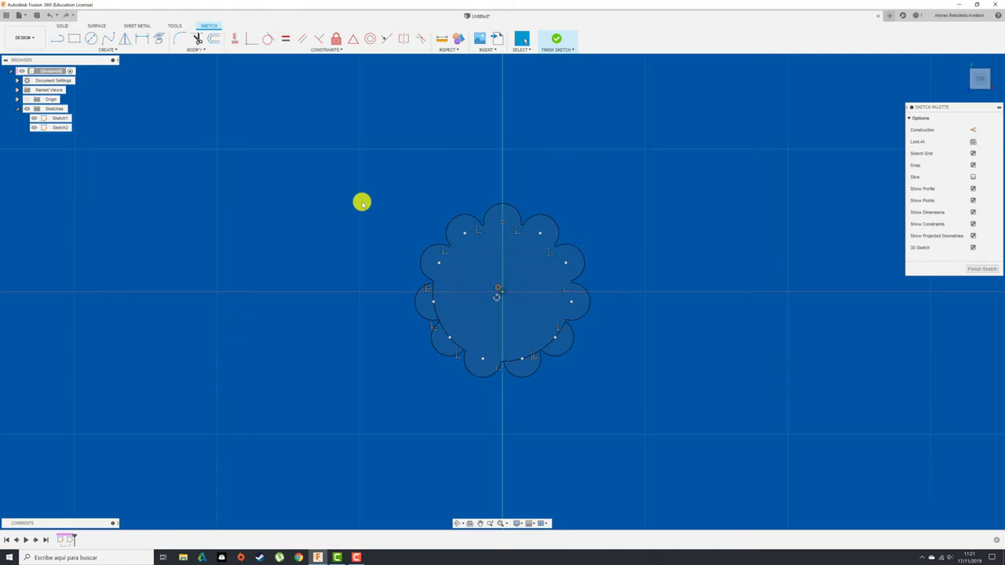
Check the scalloped profile regions by selecting them, then finish the profile sketch.
{"action": "left_click", "coordinate": [424, 302]}
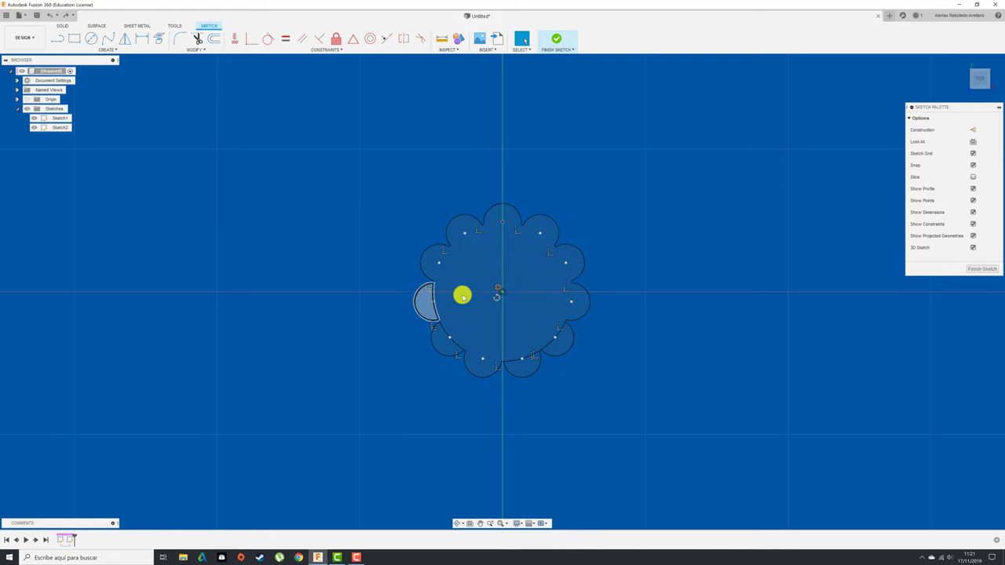
{"action": "key", "text": "Escape"}
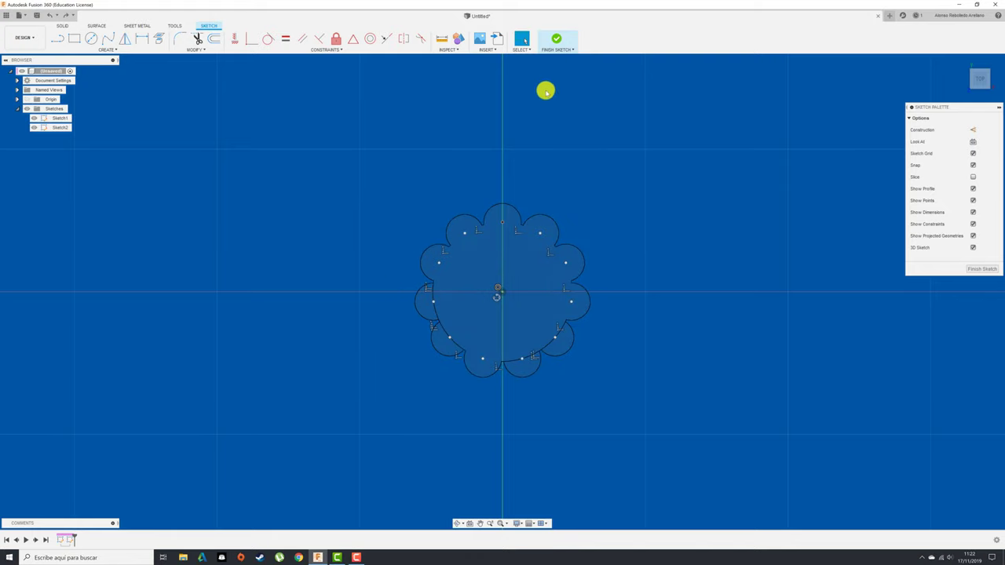
{"action": "left_click", "coordinate": [462, 295]}
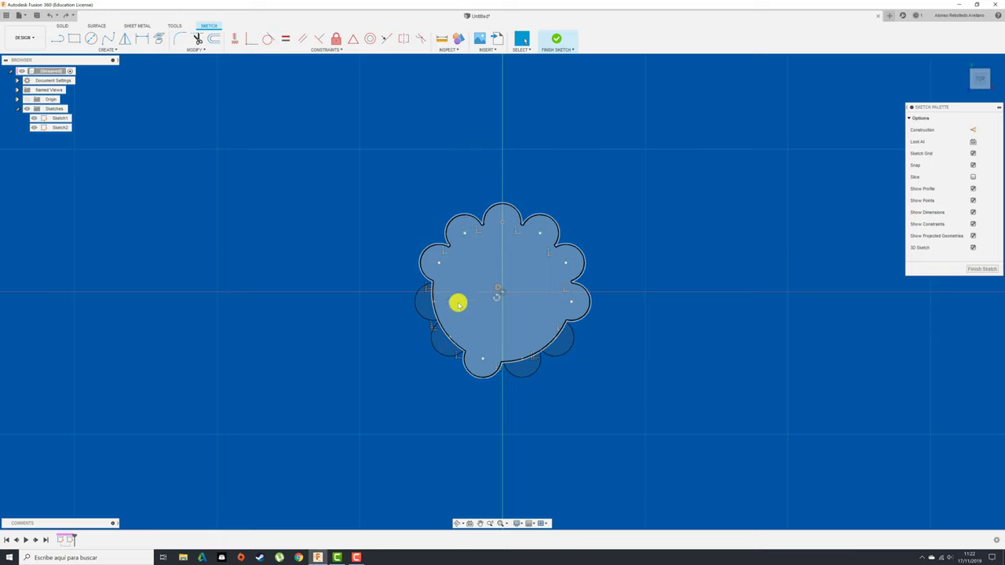
{"action": "left_click", "coordinate": [515, 135]}
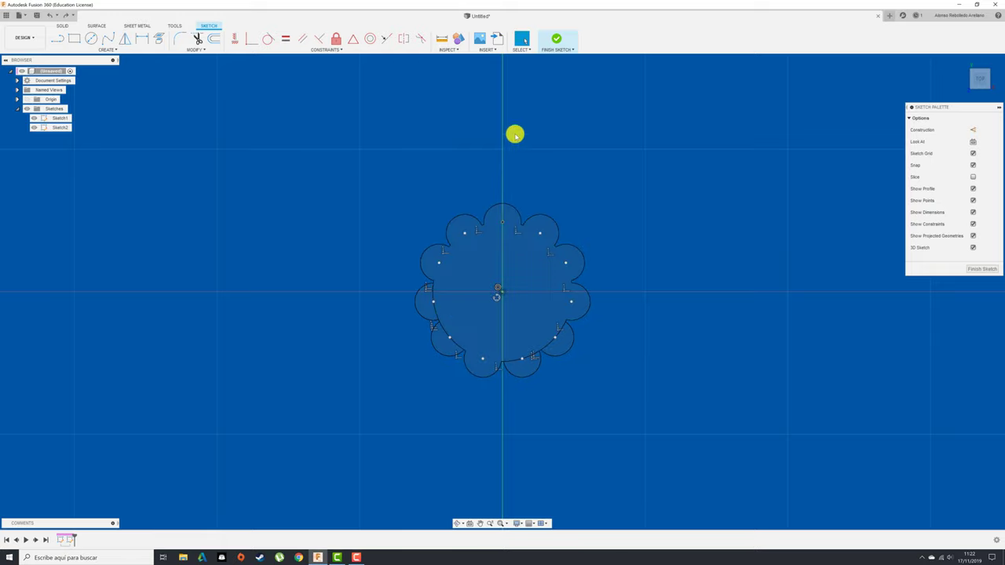
{"action": "left_click", "coordinate": [557, 39]}
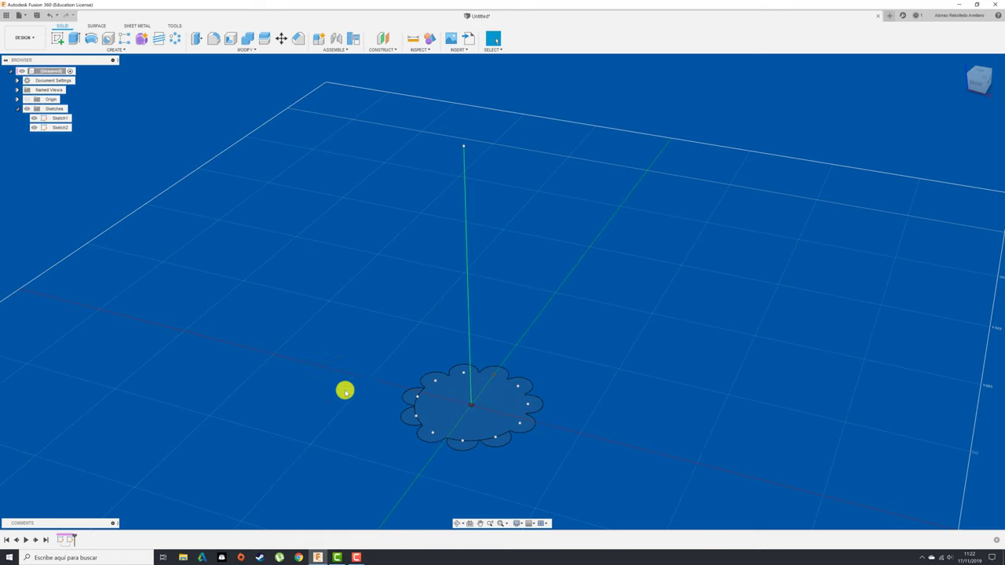
Start a Sweep and select the flower centre plus its petal regions as the profile.
{"action": "left_click", "coordinate": [115, 50]}
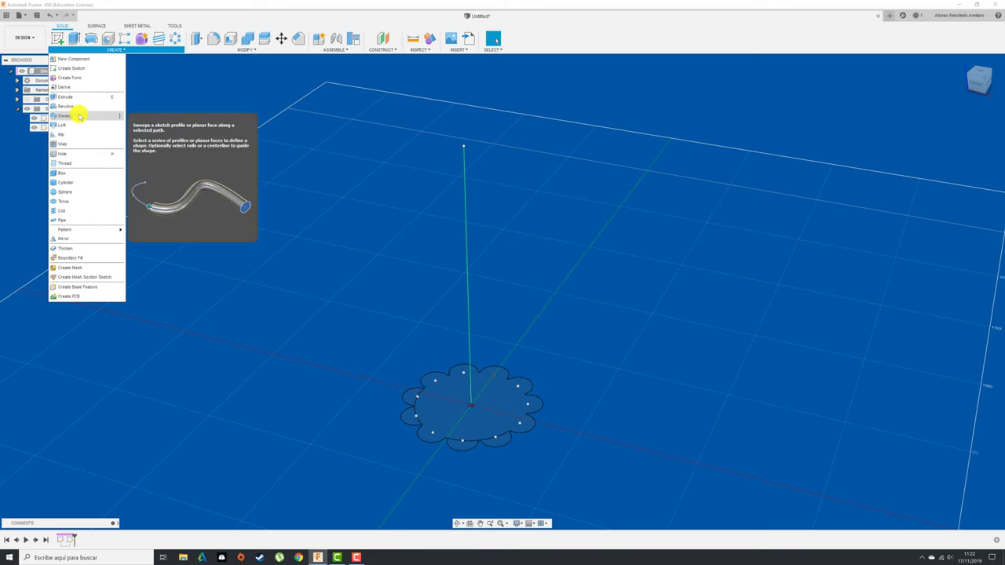
{"action": "left_click", "coordinate": [79, 116]}
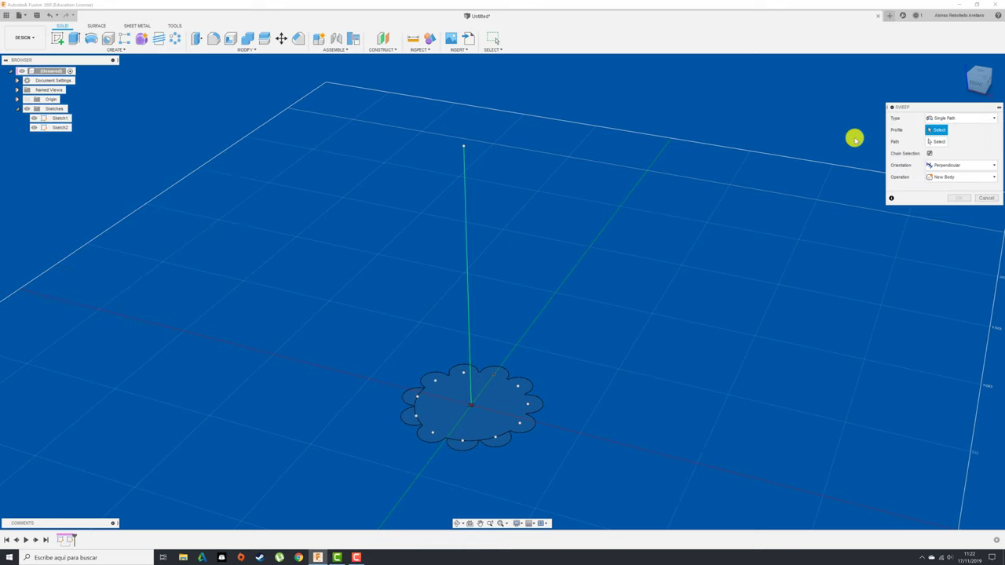
{"action": "left_click_drag", "start_coordinate": [920, 108], "coordinate": [626, 104]}
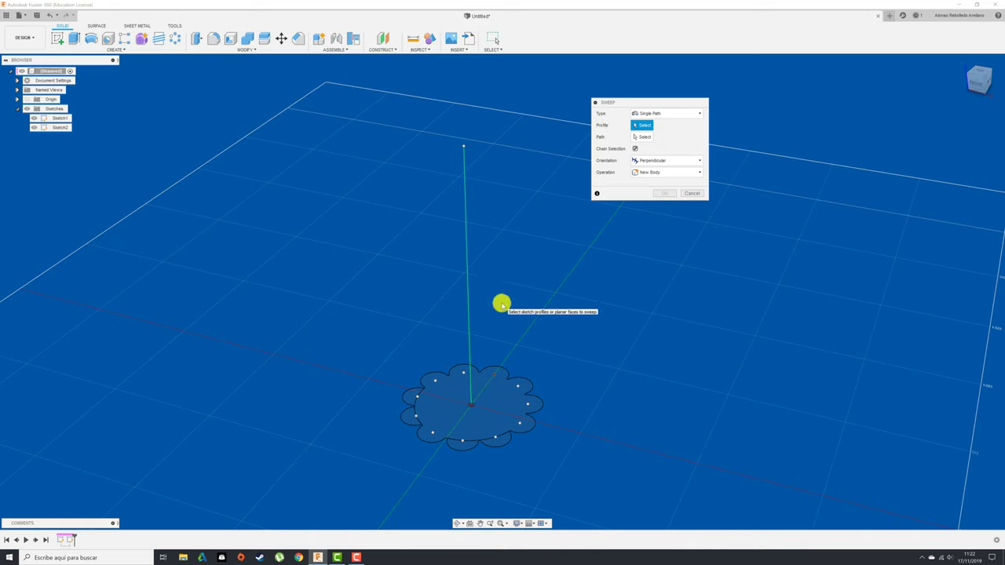
{"action": "left_click", "coordinate": [501, 437]}
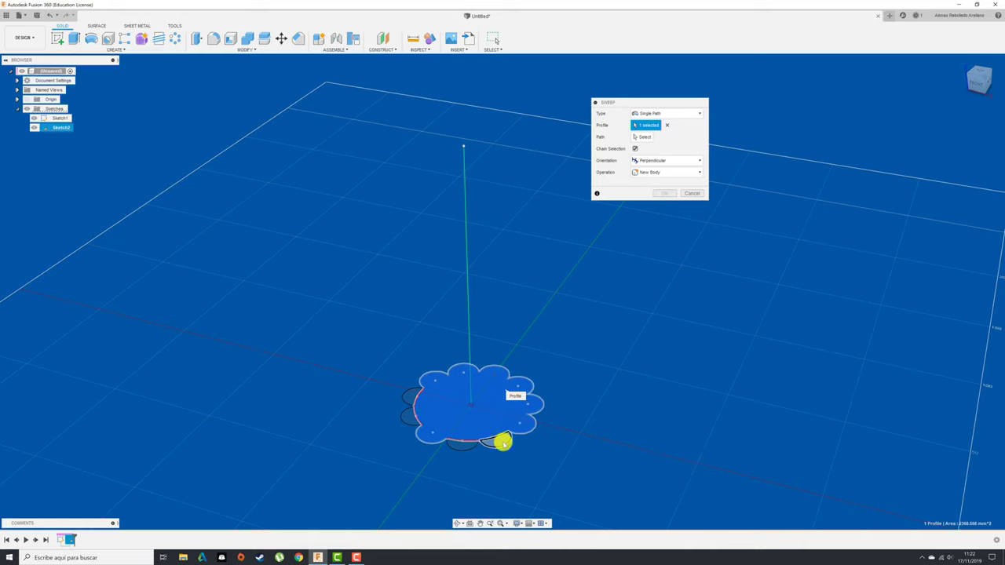
{"action": "left_click", "coordinate": [462, 444]}
{"action": "left_click", "coordinate": [416, 422]}
{"action": "left_click", "coordinate": [406, 408]}
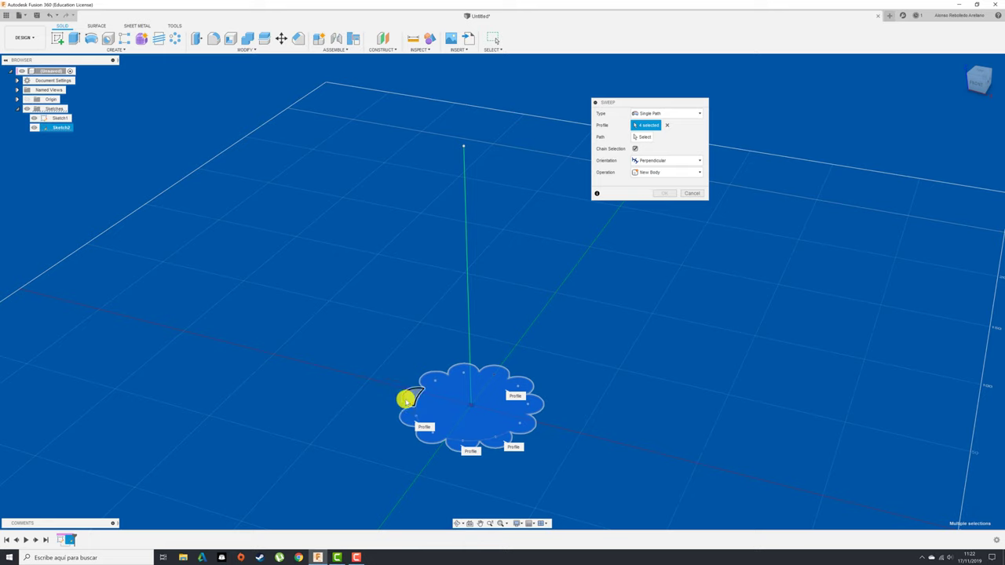
{"action": "left_click", "coordinate": [406, 400]}
Use the vertical line as the sweep path and set the twist angle to 360 deg.
{"action": "left_click", "coordinate": [642, 137]}
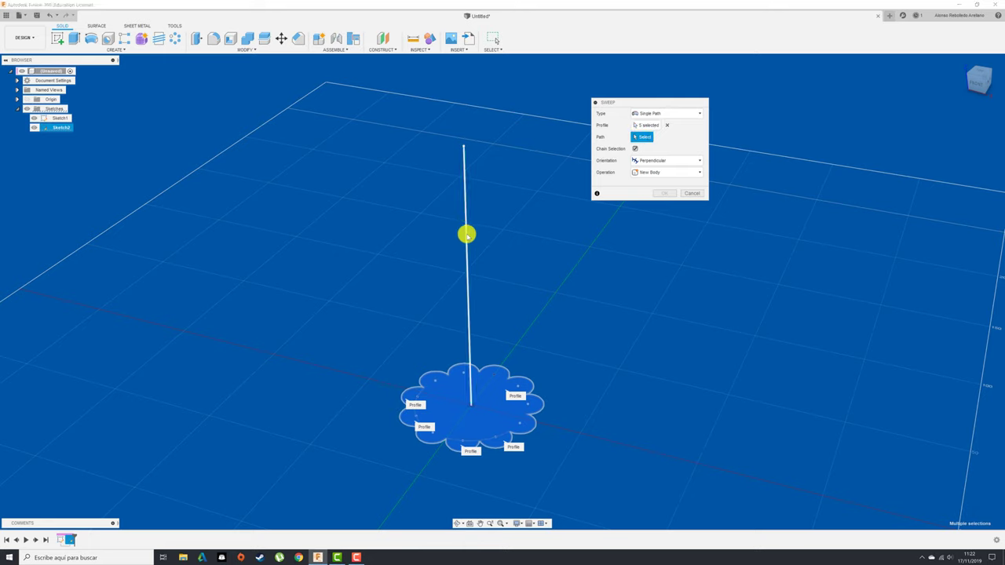
{"action": "left_click", "coordinate": [467, 235]}
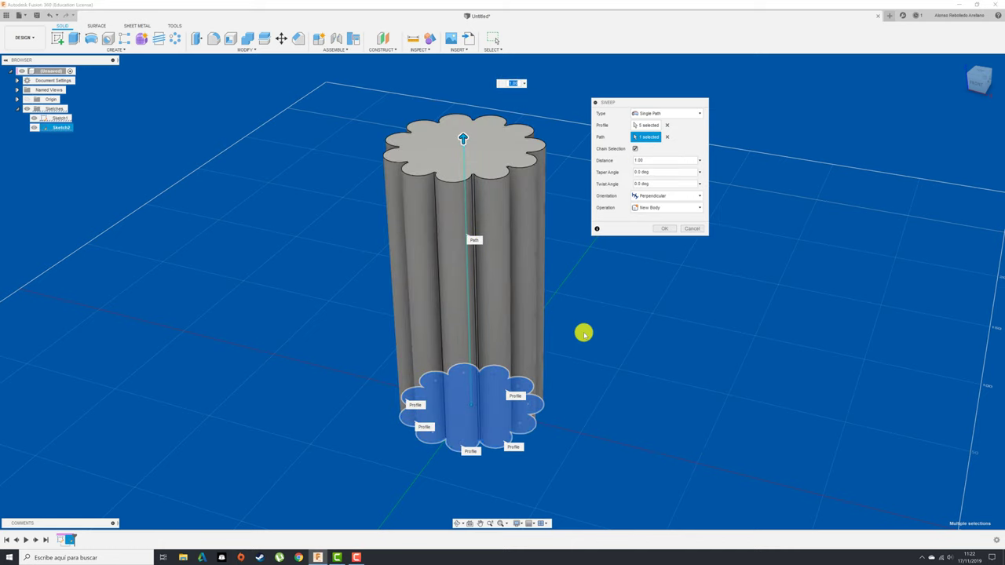
{"action": "middle_click_drag", "start_coordinate": [583, 332], "coordinate": [558, 353]}
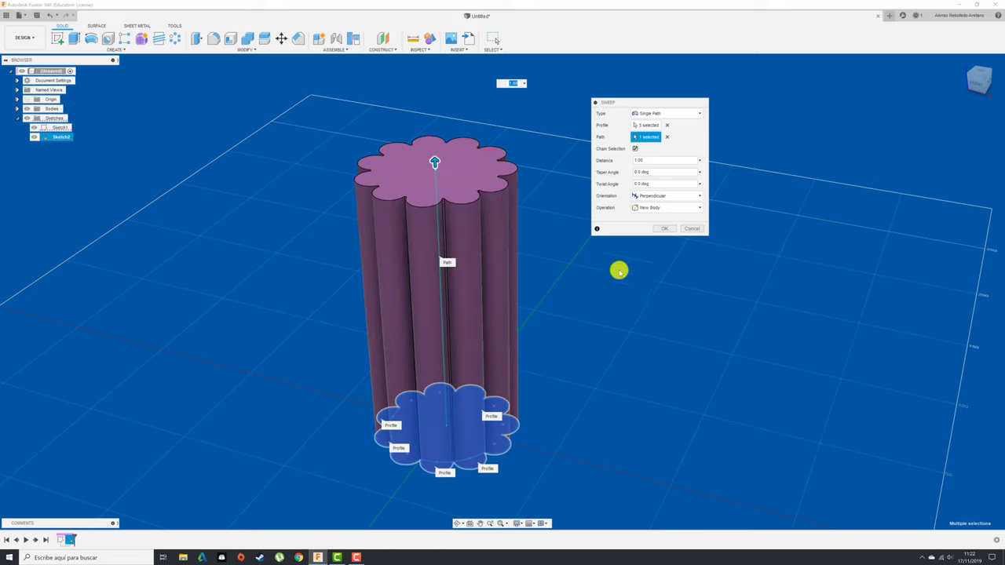
{"action": "left_click", "coordinate": [661, 183]}
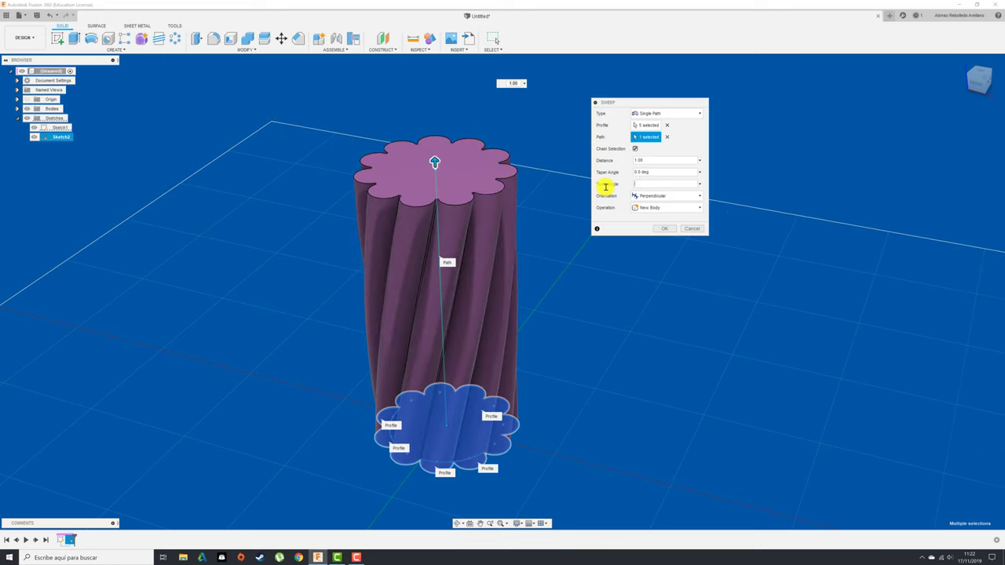
{"action": "key", "text": "BackSpace"}
{"action": "type", "text": "0"}
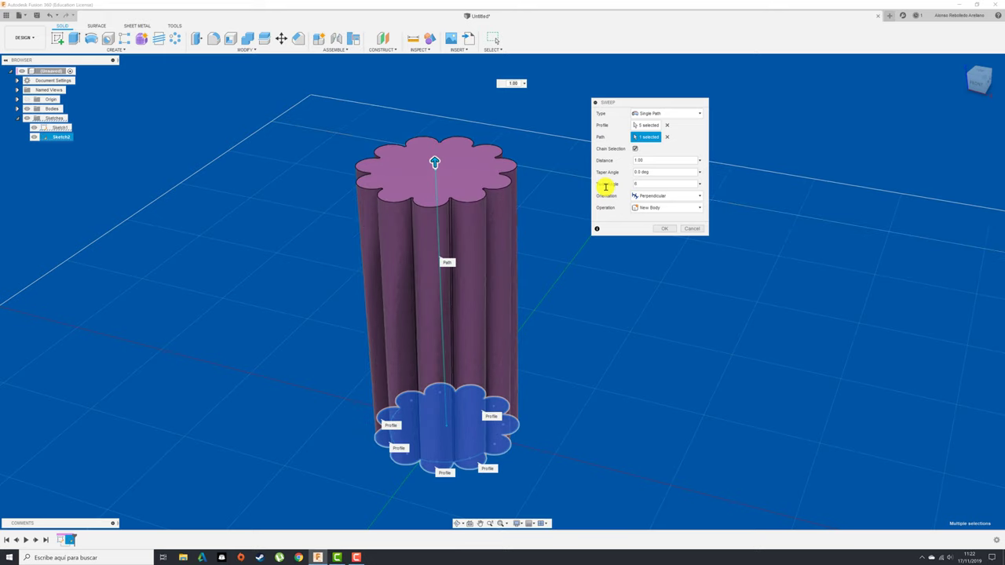
{"action": "type", "text": "36"}
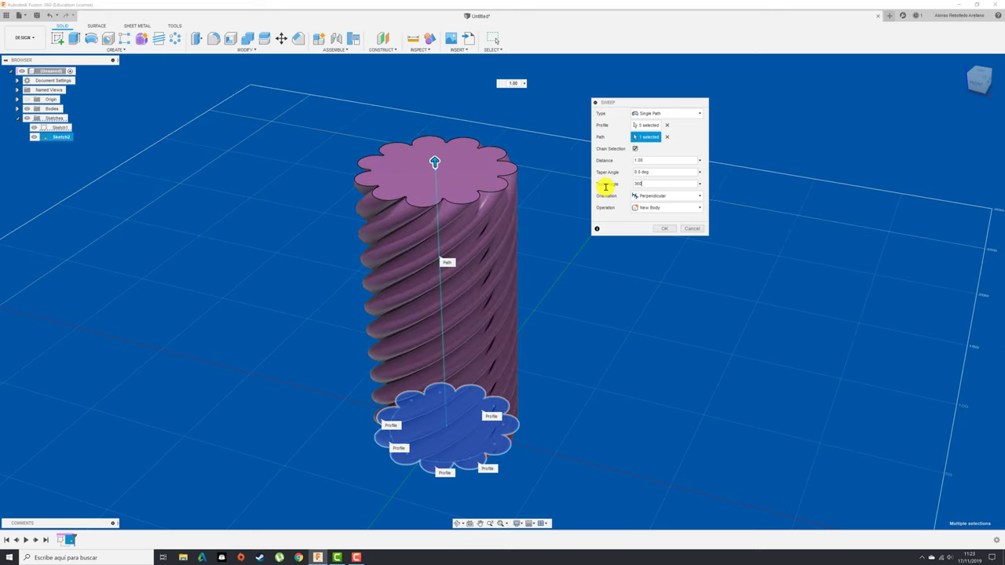
Confirm the twisted sweep, inspect the column from another angle, and select Sweep in the timeline.
{"action": "left_click", "coordinate": [664, 229]}
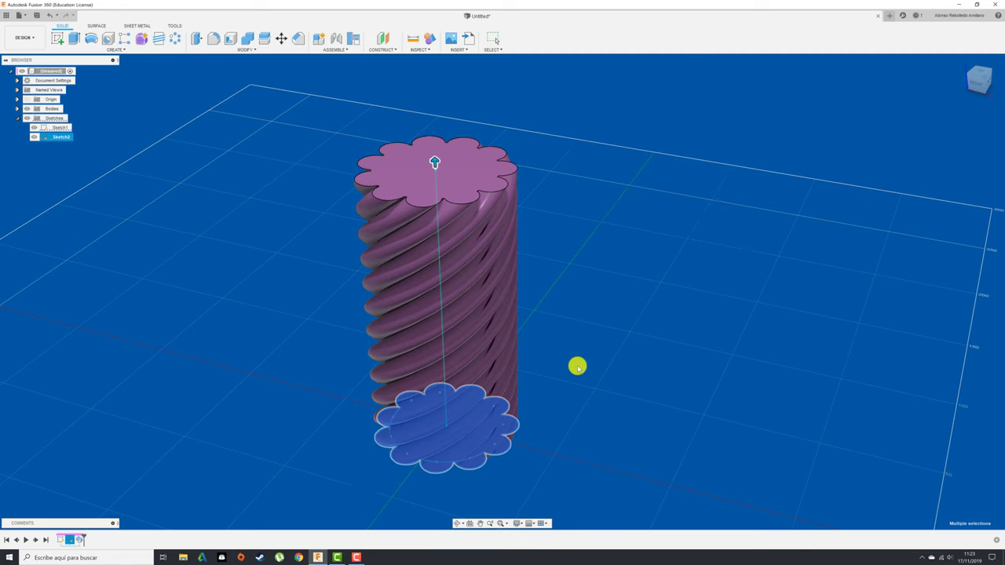
{"action": "mouse_move", "coordinate": [448, 420]}
{"action": "middle_mouse_down", "text": "shift"}
{"action": "mouse_move", "coordinate": [460, 388]}
{"action": "mouse_move", "coordinate": [451, 357]}
{"action": "mouse_move", "coordinate": [431, 374]}
{"action": "mouse_move", "coordinate": [463, 423]}
{"action": "mouse_move", "coordinate": [529, 439]}
{"action": "mouse_move", "coordinate": [427, 442]}
{"action": "mouse_move", "coordinate": [415, 433]}
{"action": "mouse_move", "coordinate": [466, 436]}
{"action": "mouse_move", "coordinate": [437, 437]}
{"action": "middle_mouse_up", "text": "shift"}
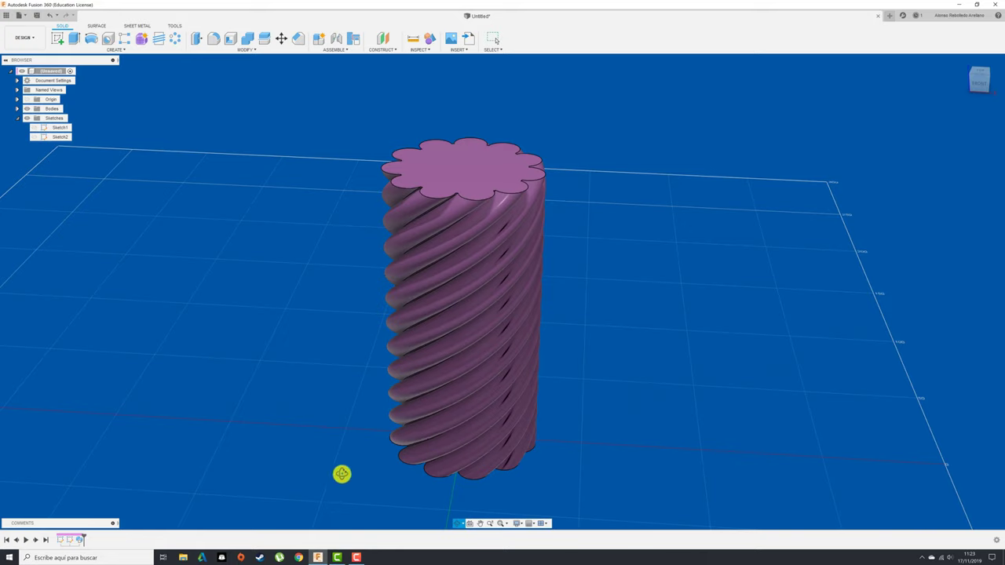
{"action": "key", "text": "Escape"}
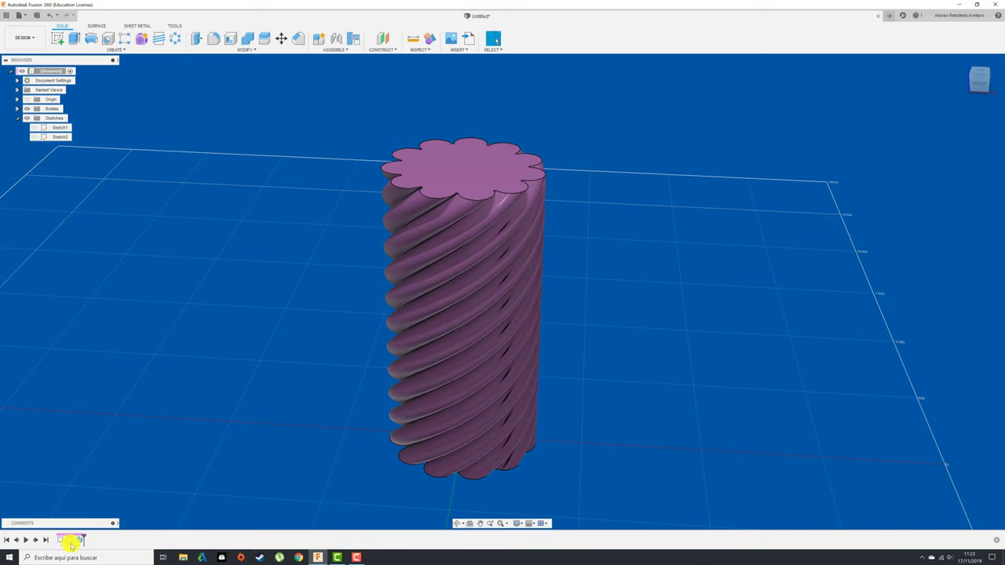
{"action": "left_click", "coordinate": [75, 540]}
Delete the twisted sweep feature from the timeline.
{"action": "right_click", "coordinate": [80, 542]}
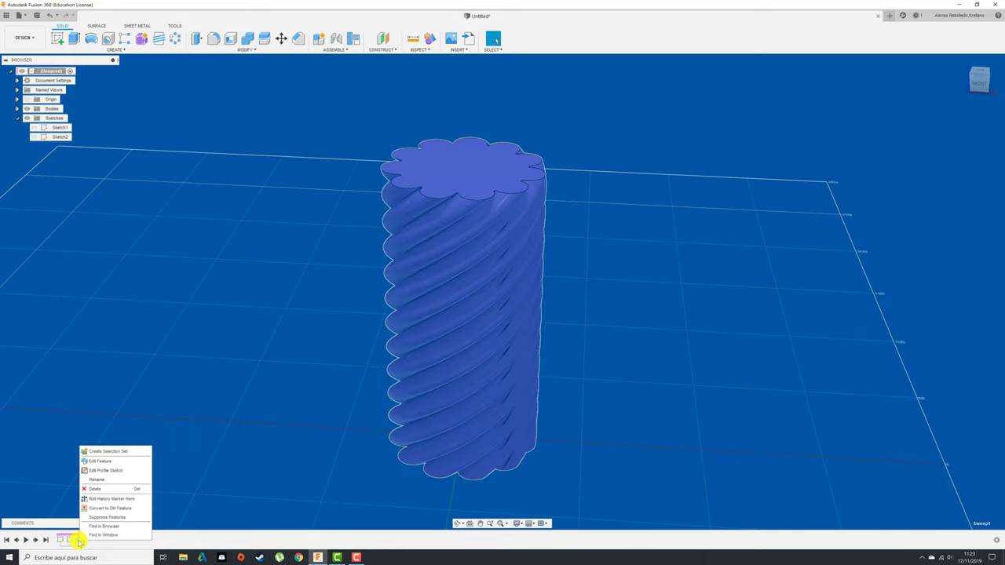
{"action": "left_click", "coordinate": [84, 488]}
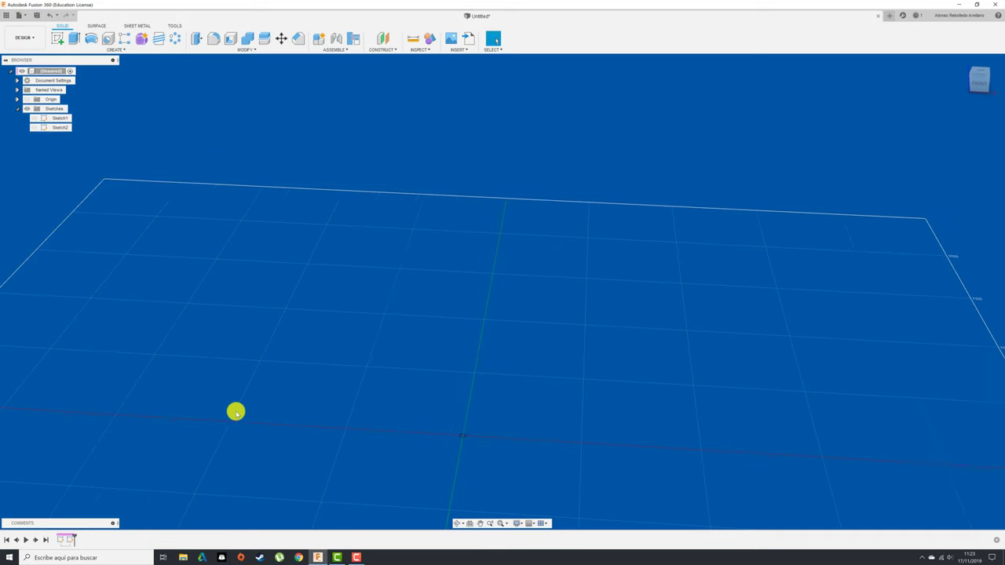
{"action": "middle_click_drag", "start_coordinate": [269, 413], "coordinate": [290, 399]}
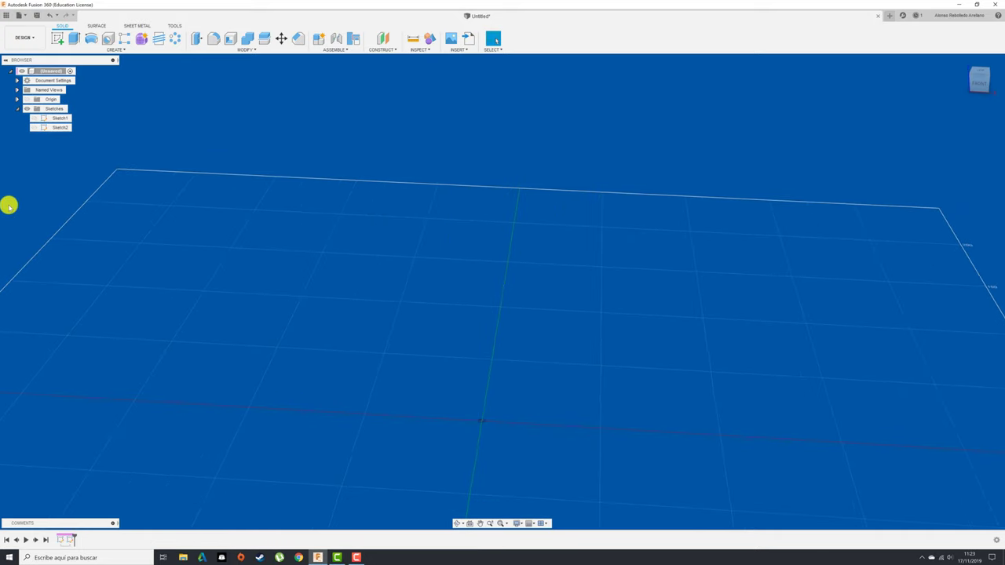
Make Sketch1 and Sketch2 visible again and reopen Sketch1 for editing.
{"action": "left_click", "coordinate": [34, 127]}
{"action": "left_click", "coordinate": [34, 118]}
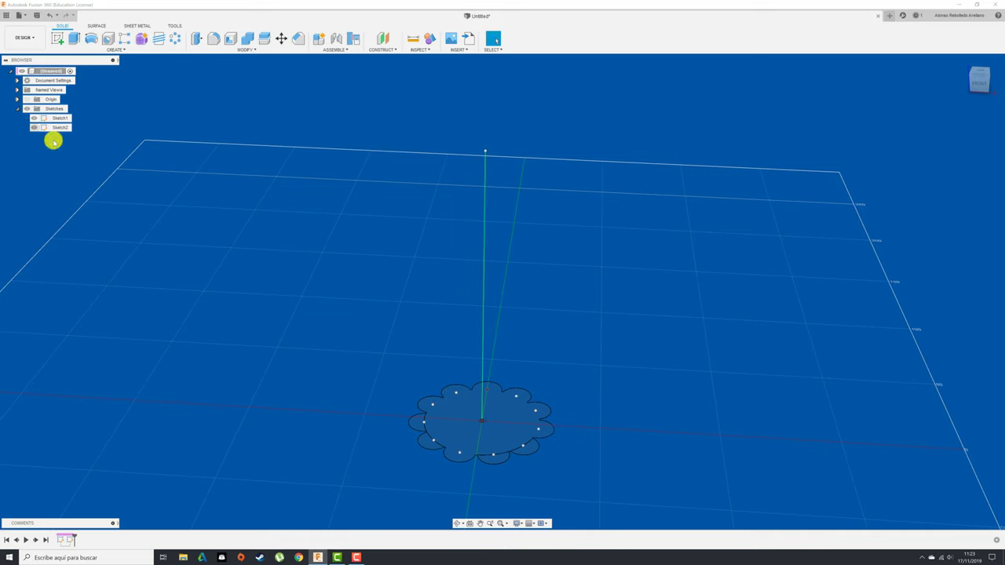
{"action": "left_click", "coordinate": [55, 118]}
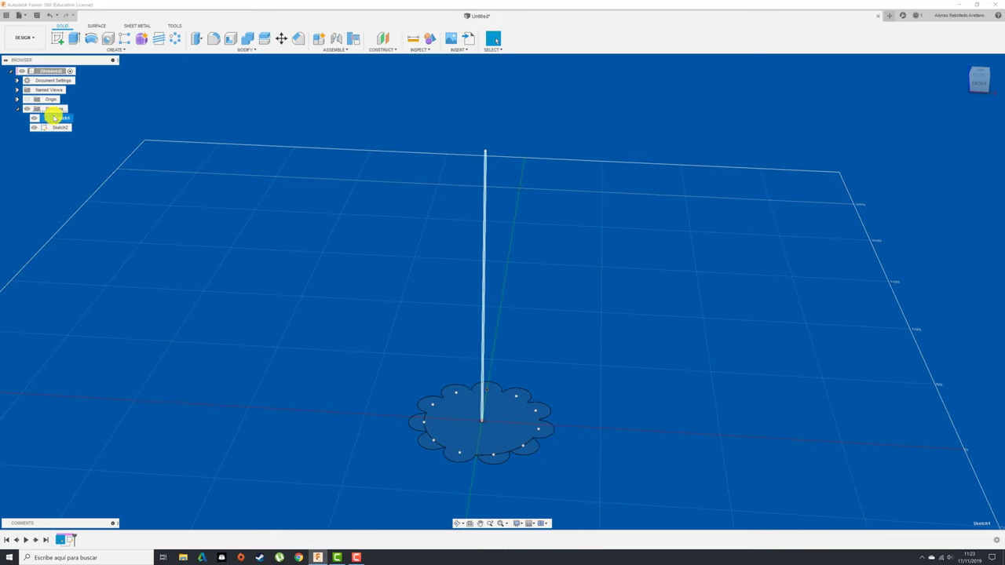
{"action": "right_click", "coordinate": [55, 118]}
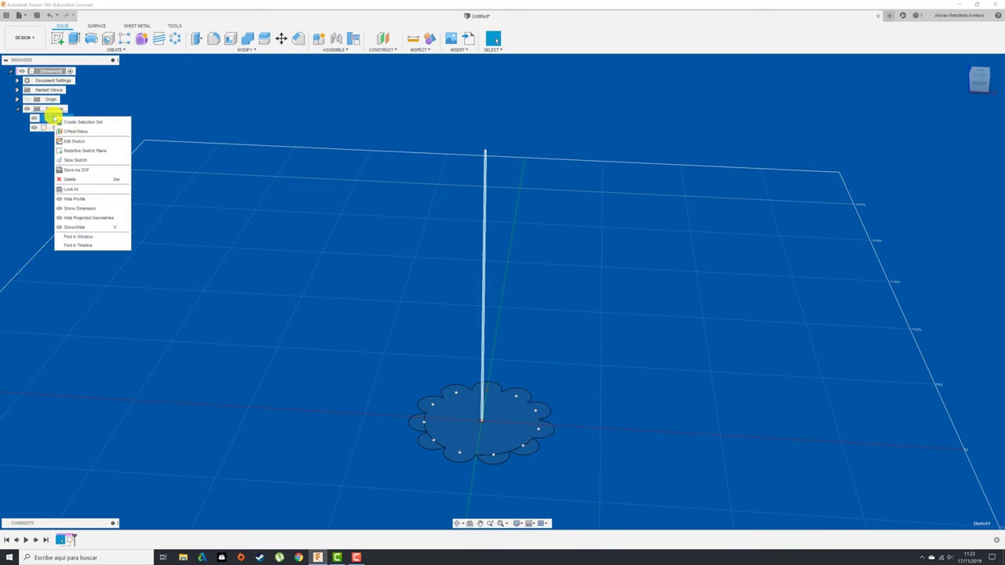
{"action": "left_click", "coordinate": [94, 140]}
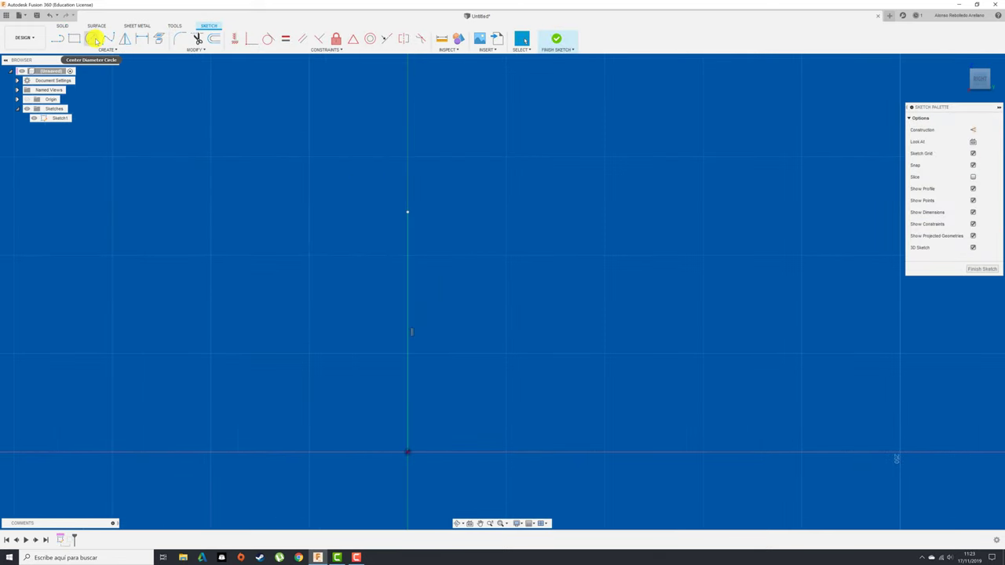
Draw a diagonal line from the top of the vertical line up to the right.
{"action": "left_click", "coordinate": [58, 38]}
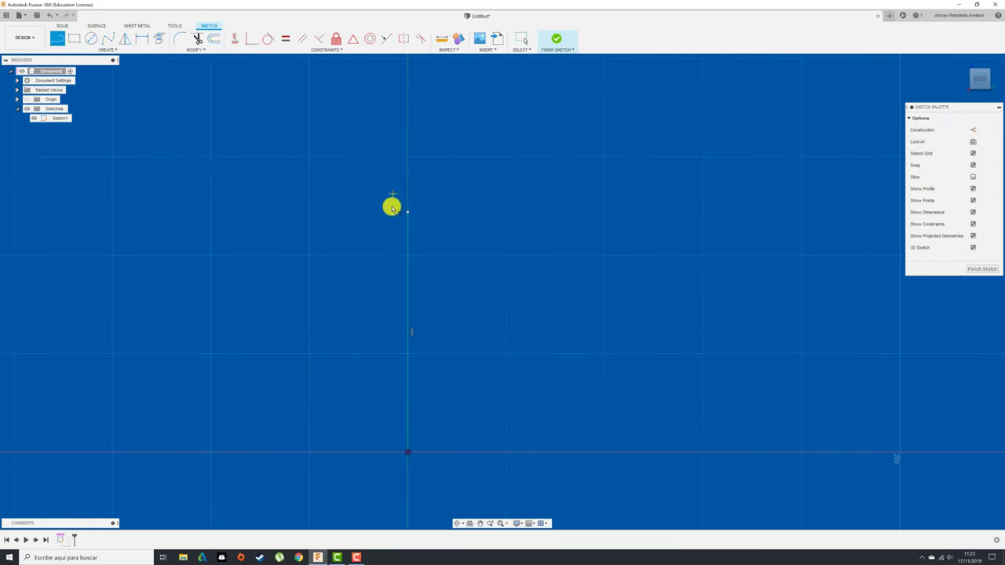
{"action": "left_click", "coordinate": [408, 212]}
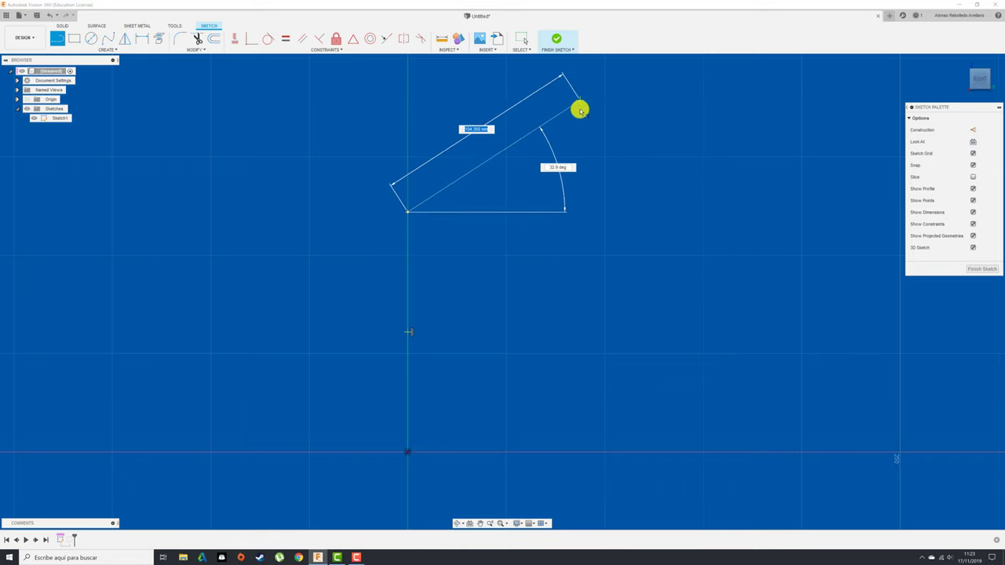
{"action": "middle_click_drag", "start_coordinate": [578, 108], "coordinate": [573, 249]}
{"action": "left_click", "coordinate": [609, 107]}
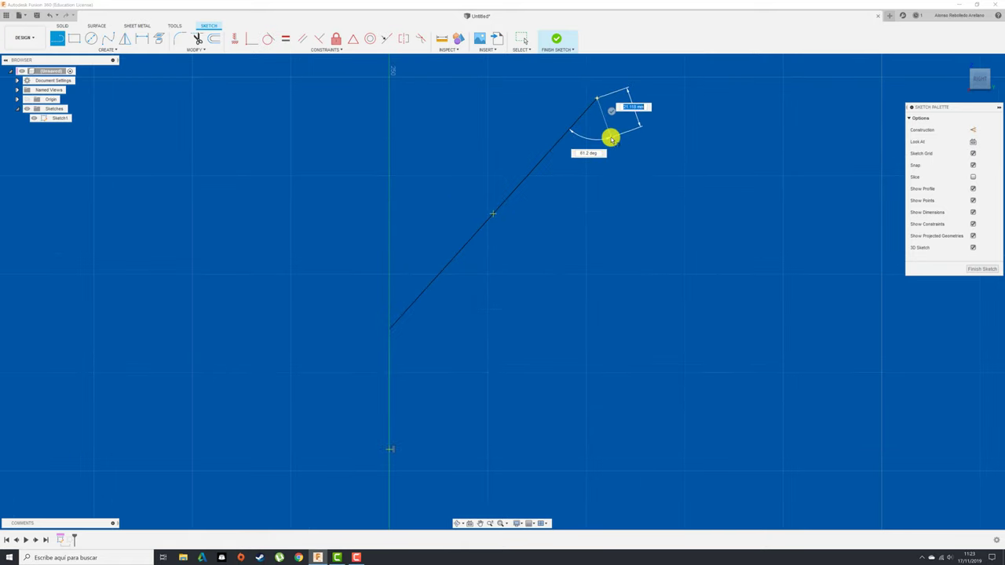
{"action": "key", "text": "Escape"}
Fillet the diagonal and vertical lines into a long sweeping arc, then finish the sketch.
{"action": "left_click", "coordinate": [179, 38]}
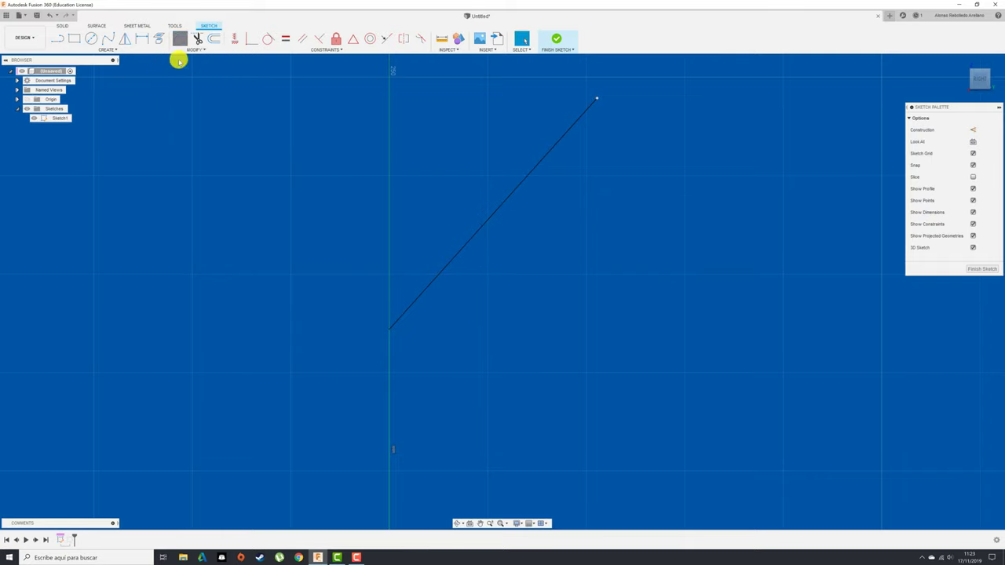
{"action": "left_click", "coordinate": [424, 289]}
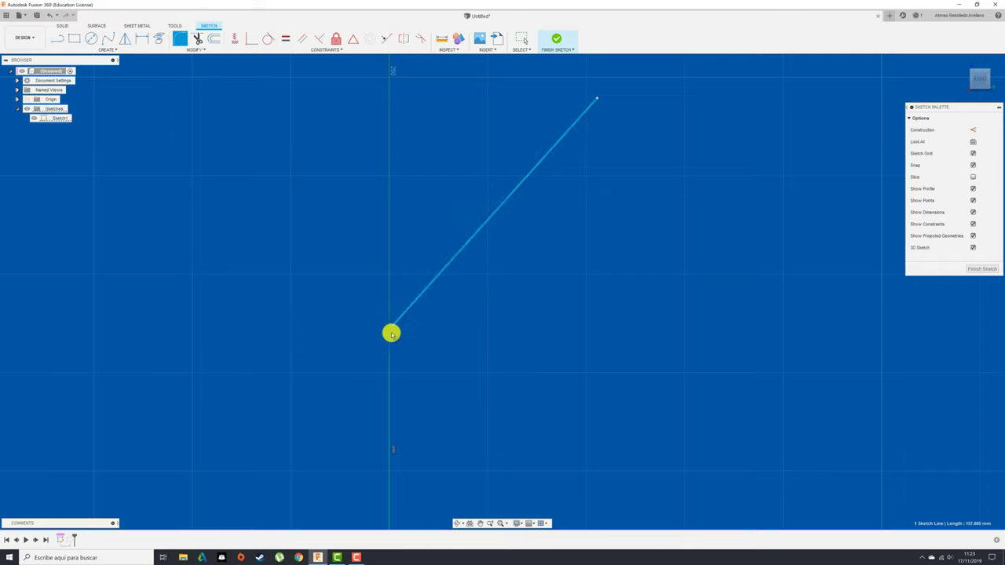
{"action": "left_click", "coordinate": [389, 343]}
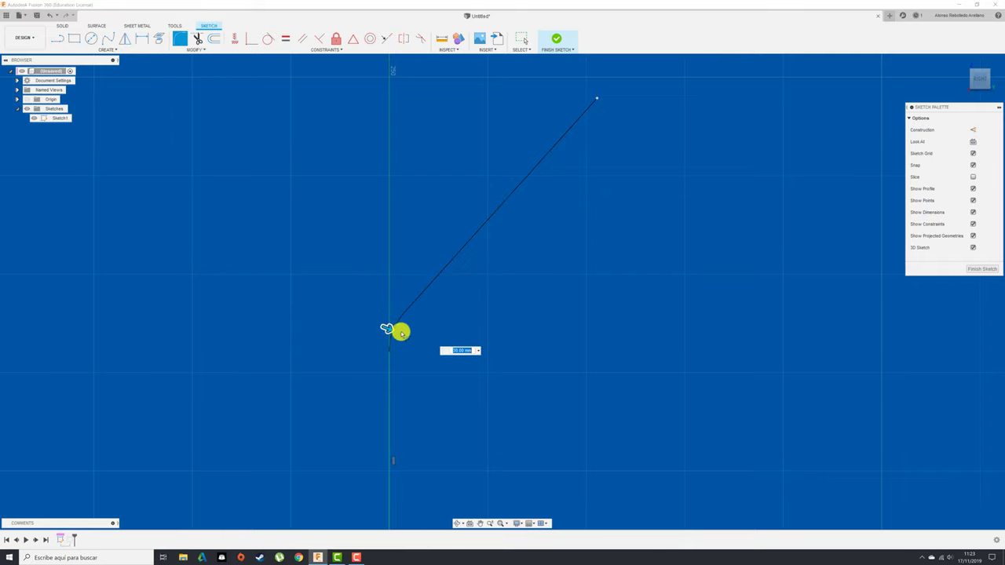
{"action": "left_click_drag", "start_coordinate": [384, 329], "coordinate": [437, 344]}
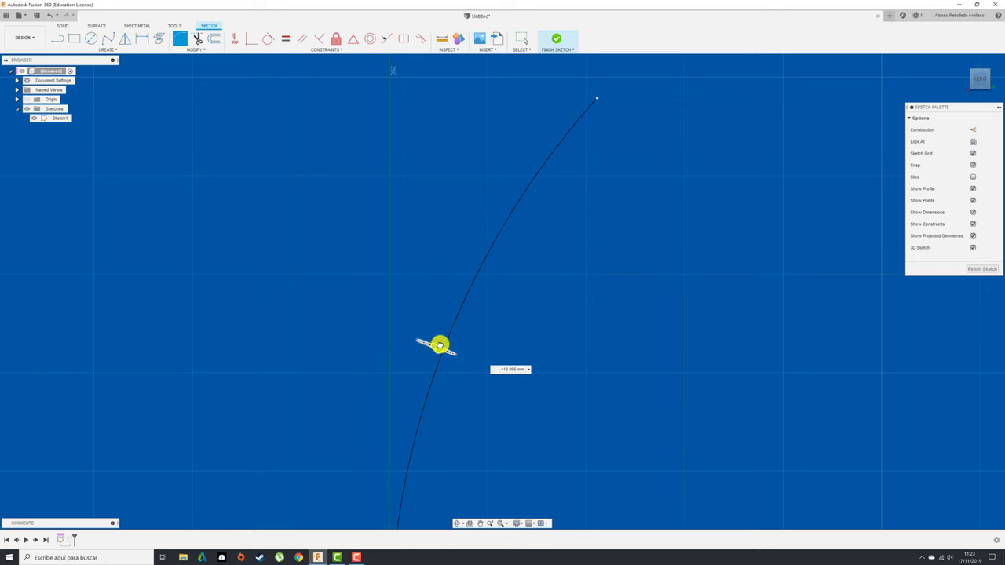
{"action": "scroll", "coordinate": [524, 296], "scroll_direction": "down", "scroll_amount": 2}
{"action": "middle_click_drag", "start_coordinate": [524, 296], "coordinate": [523, 197]}
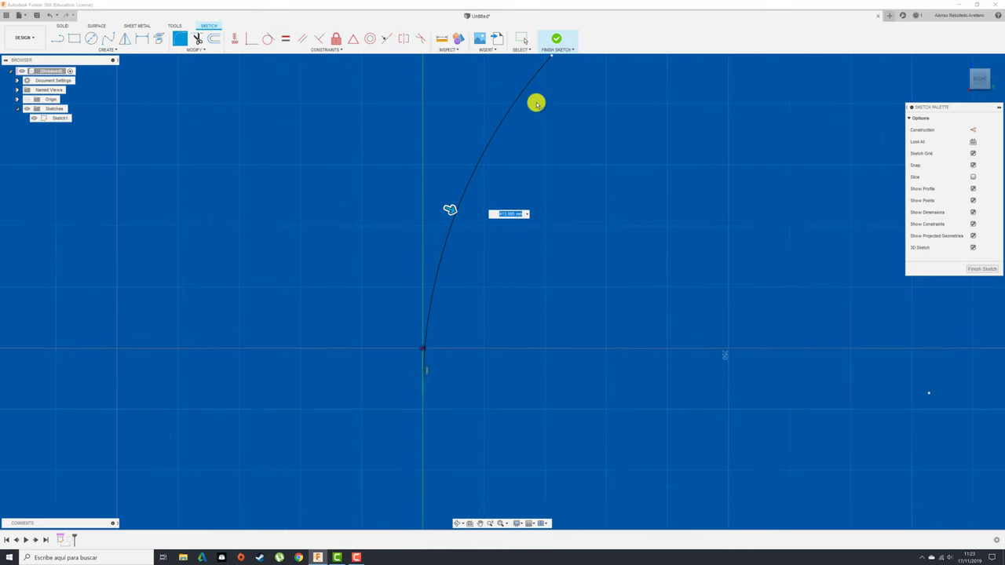
{"action": "left_click", "coordinate": [551, 39]}
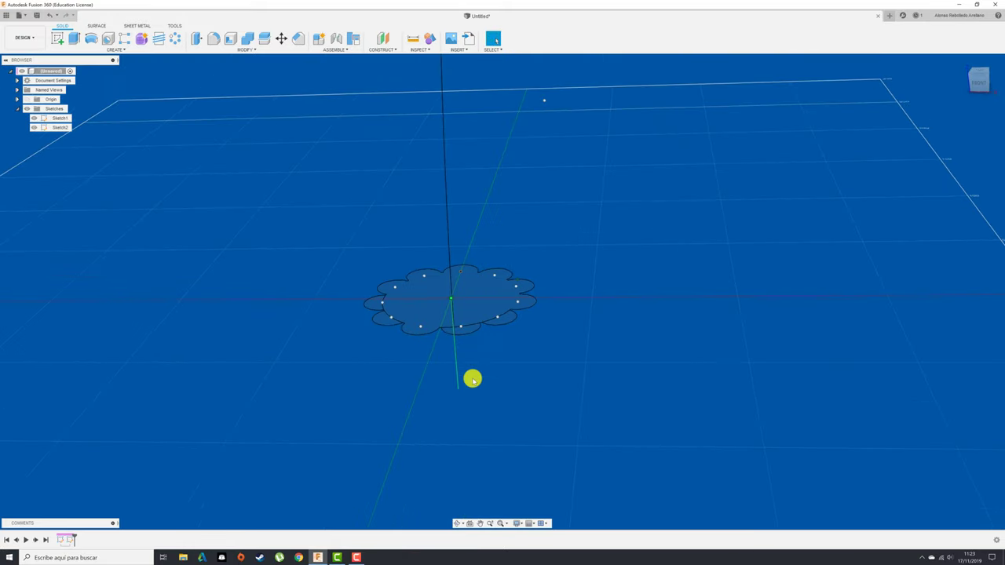
Reopen Sketch1 from the timeline and undo back to the unrounded path lines.
{"action": "right_click", "coordinate": [61, 540]}
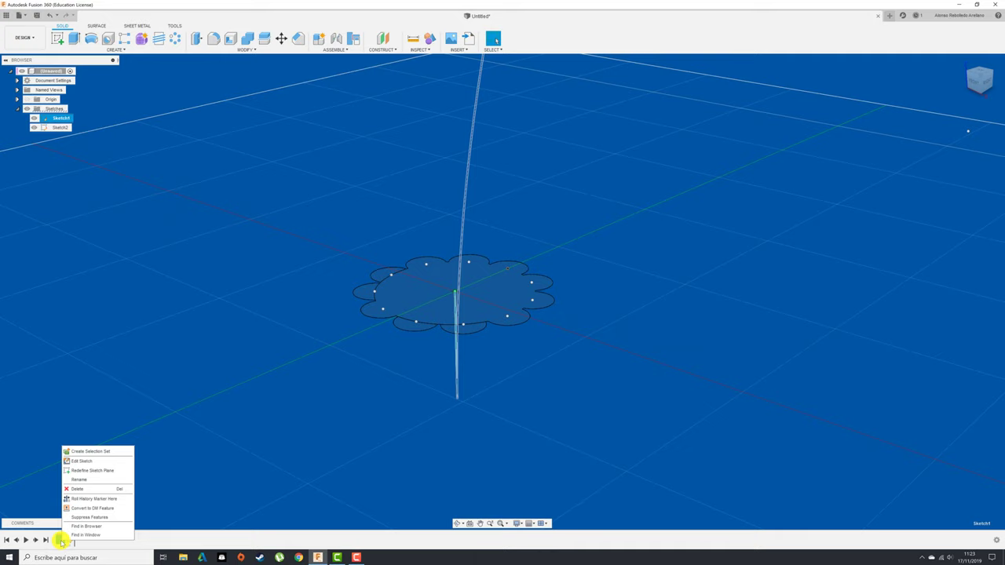
{"action": "left_click", "coordinate": [84, 461]}
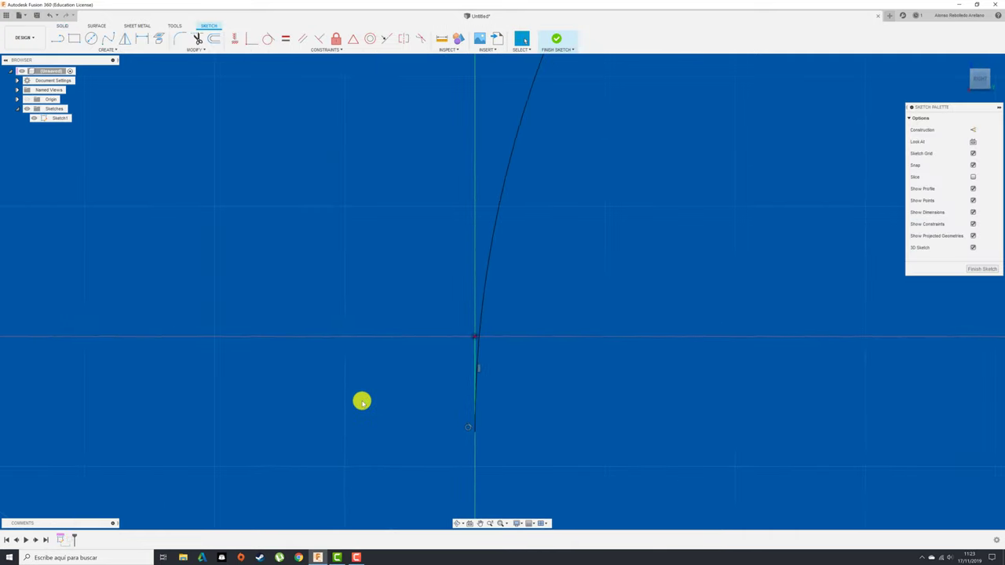
{"action": "key", "text": "ctrl+z"}
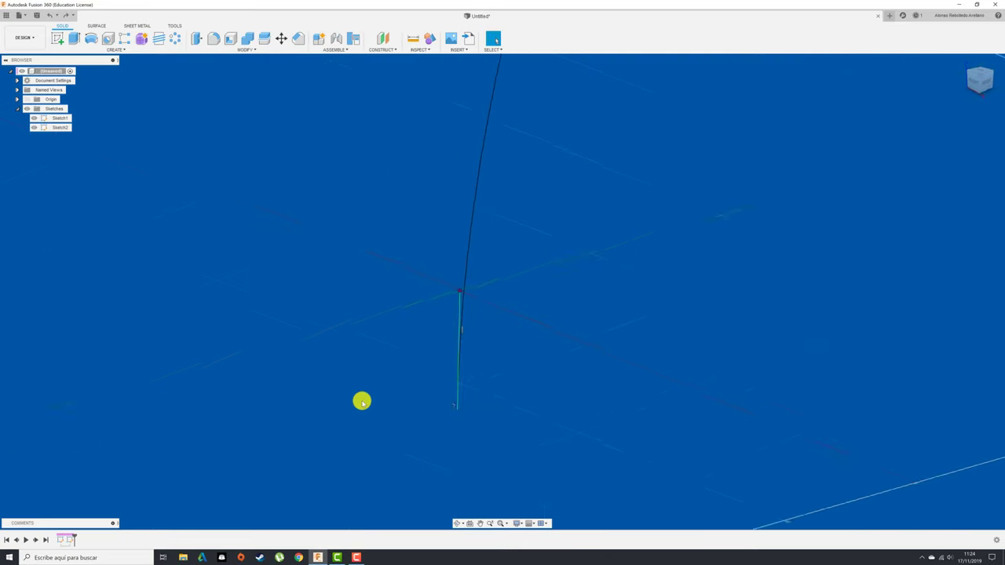
{"action": "key", "text": "ctrl+z"}
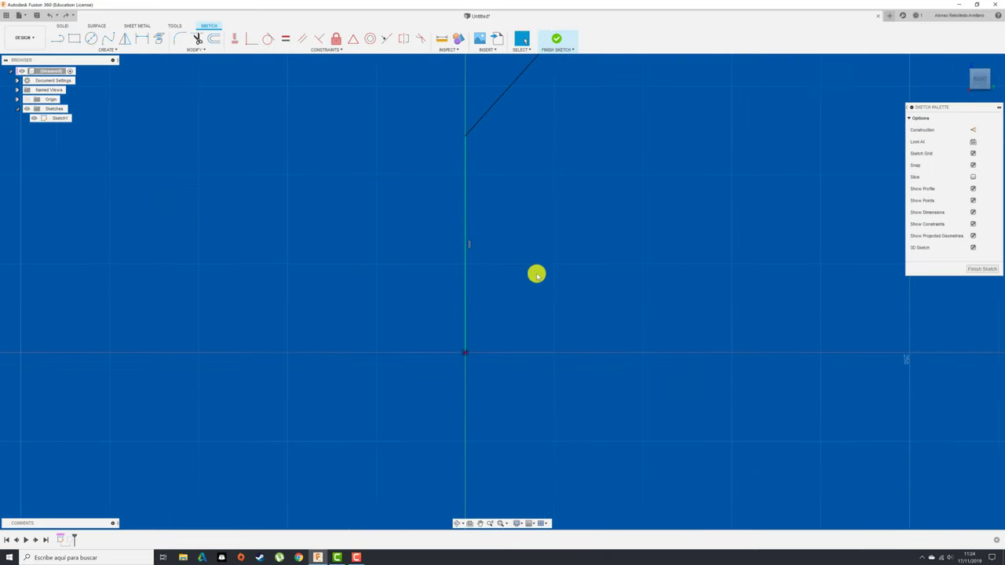
Fillet the vertical and diagonal lines with a larger rounded bend and finish the sketch.
{"action": "left_click", "coordinate": [179, 39]}
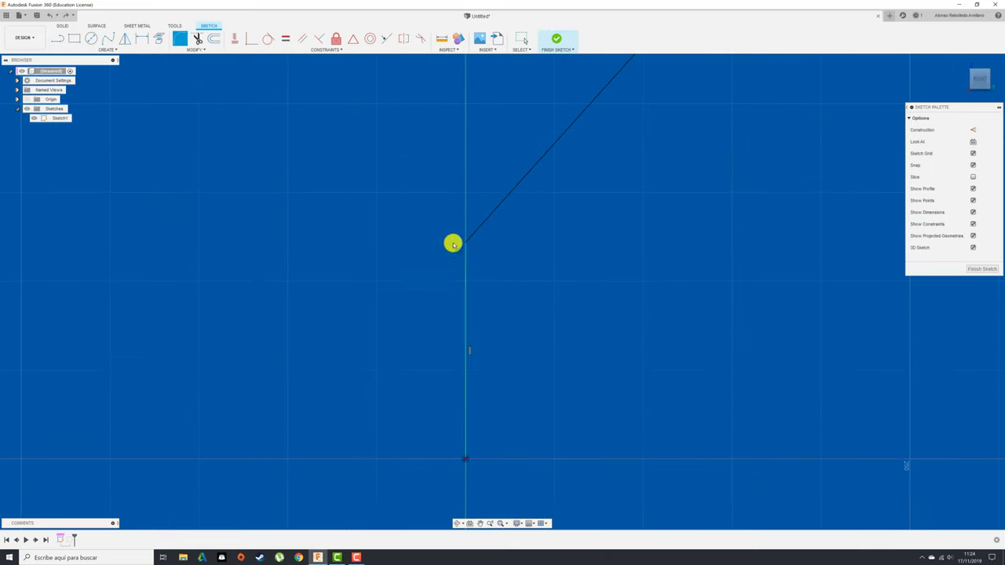
{"action": "left_click", "coordinate": [466, 248]}
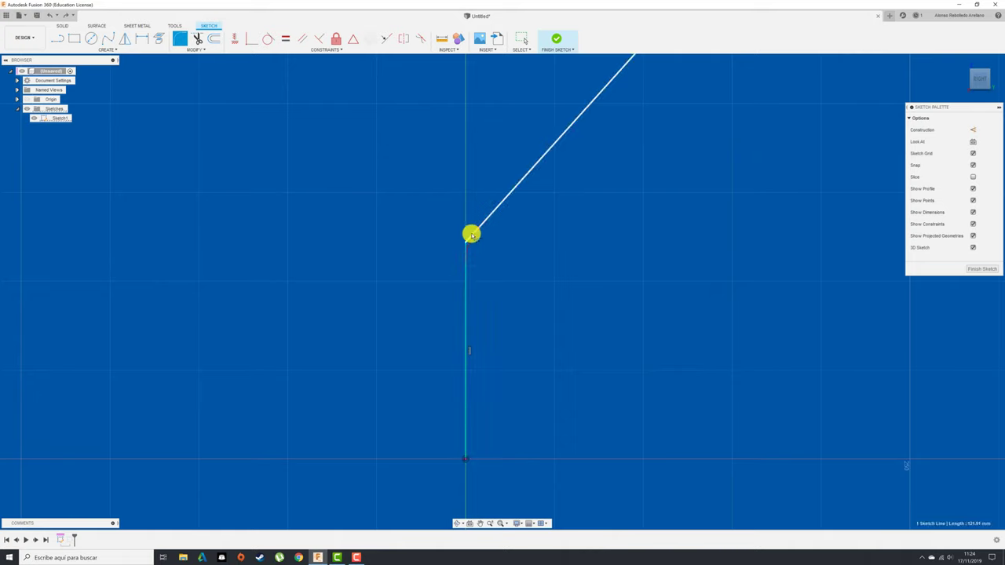
{"action": "left_click", "coordinate": [471, 233]}
{"action": "left_click_drag", "start_coordinate": [476, 244], "coordinate": [474, 246]}
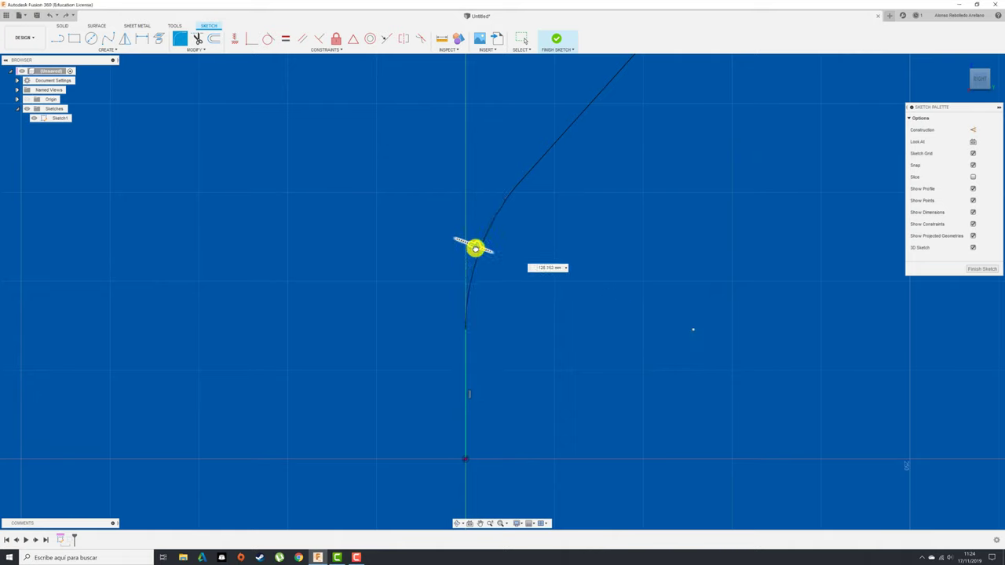
{"action": "left_click", "coordinate": [559, 38]}
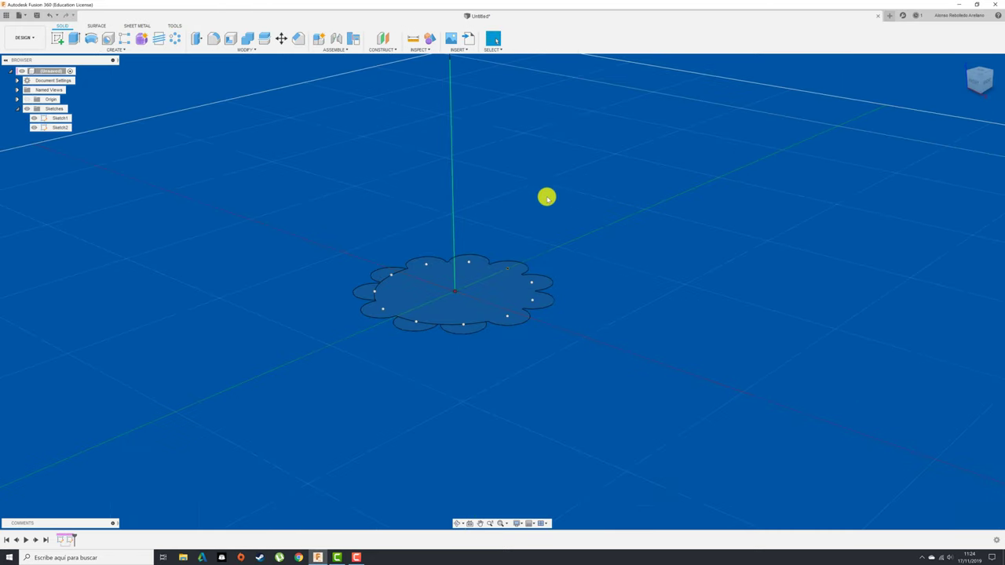
{"action": "middle_click_drag", "start_coordinate": [545, 288], "coordinate": [347, 342], "text": "shift"}
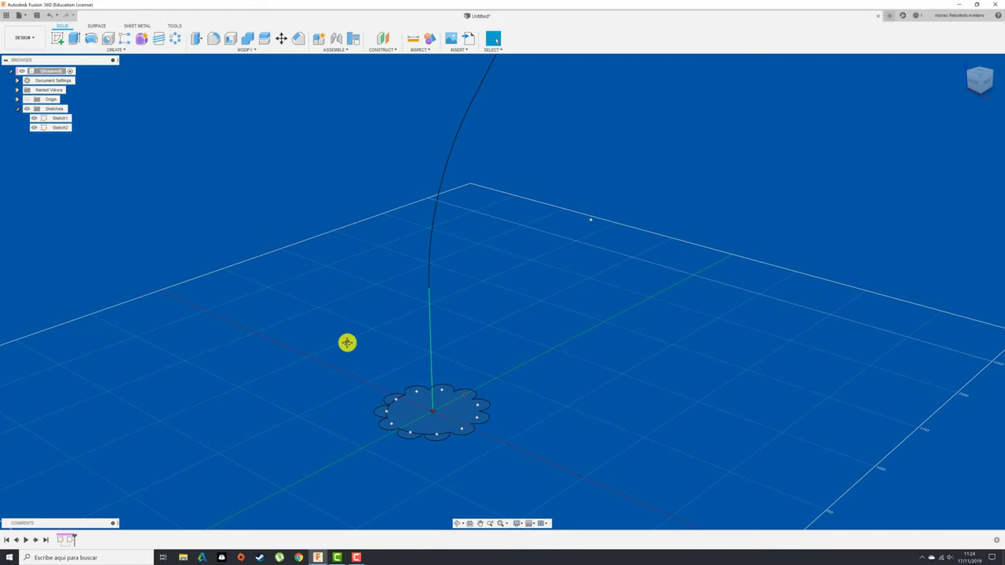
{"action": "scroll", "coordinate": [347, 342], "scroll_direction": "down", "scroll_amount": 1}
{"action": "scroll", "coordinate": [348, 376], "scroll_direction": "down", "scroll_amount": 2}
{"action": "scroll", "coordinate": [349, 404], "scroll_direction": "down", "scroll_amount": 1}
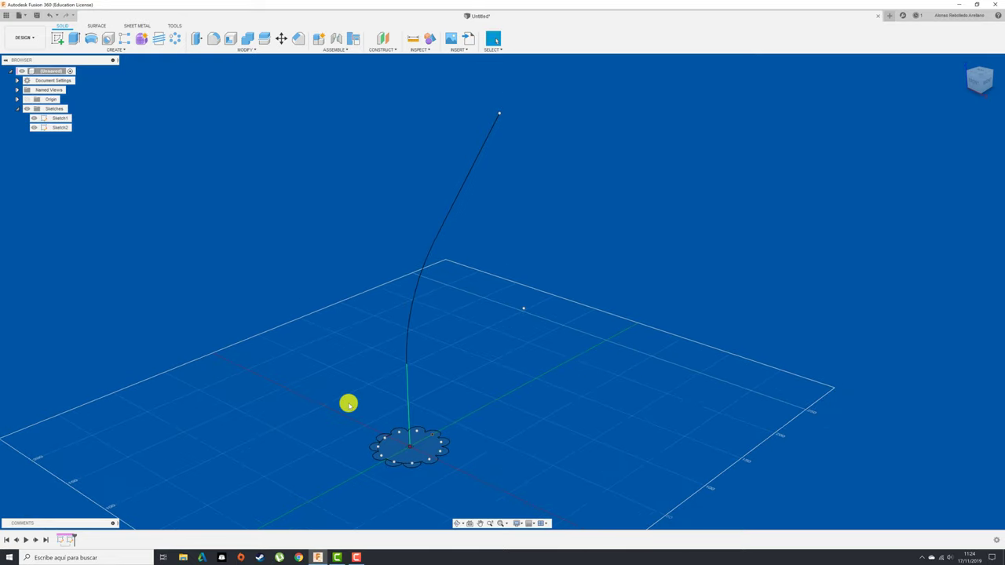
Start a Sweep and select the scalloped flower regions as the profile.
{"action": "left_click", "coordinate": [119, 50]}
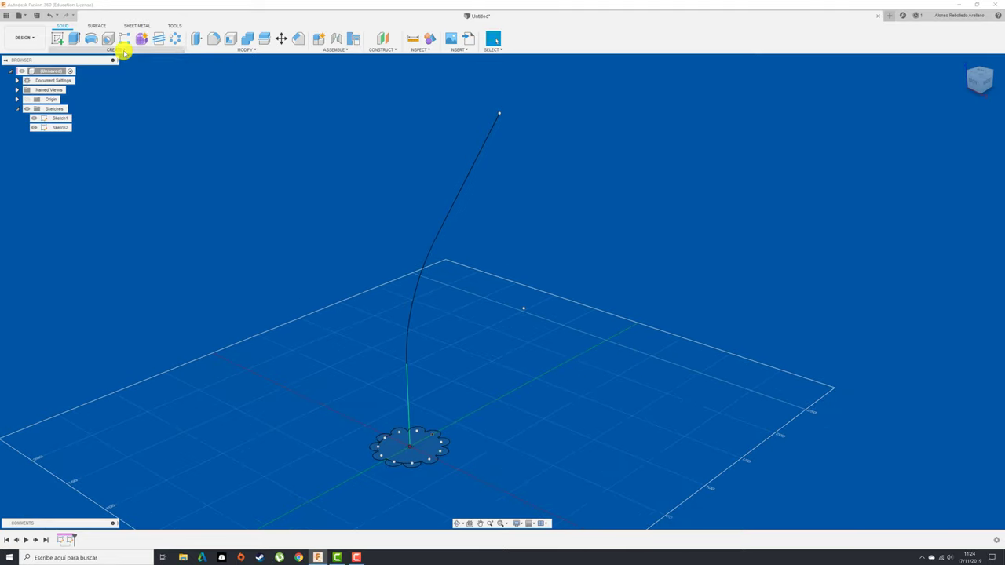
{"action": "left_click", "coordinate": [114, 115]}
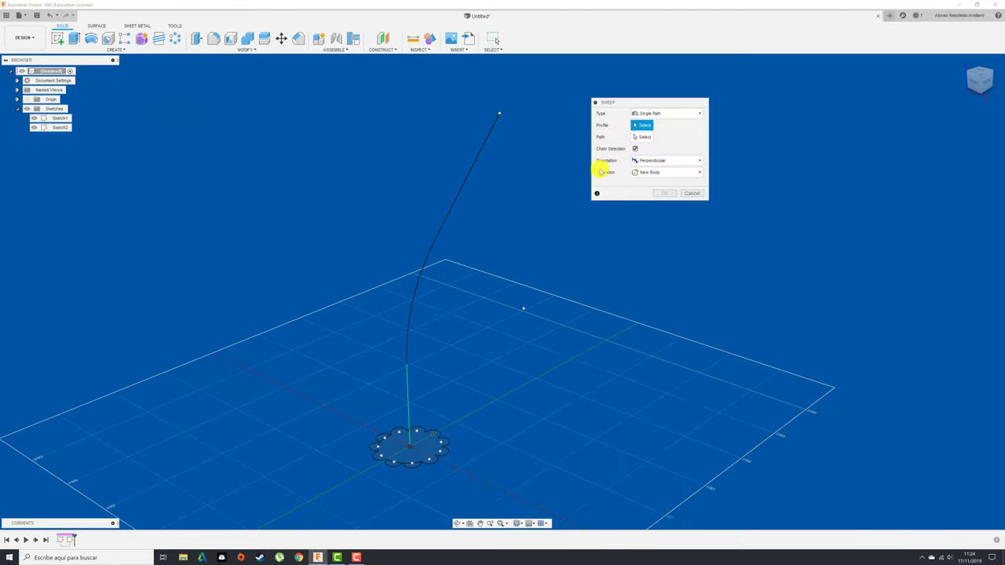
{"action": "left_click", "coordinate": [410, 467]}
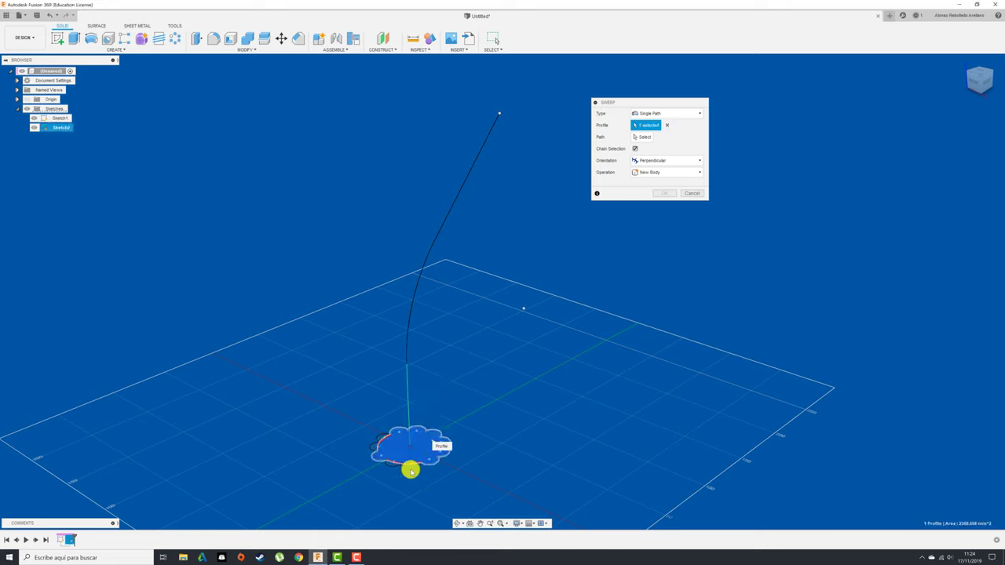
{"action": "left_click", "coordinate": [377, 448]}
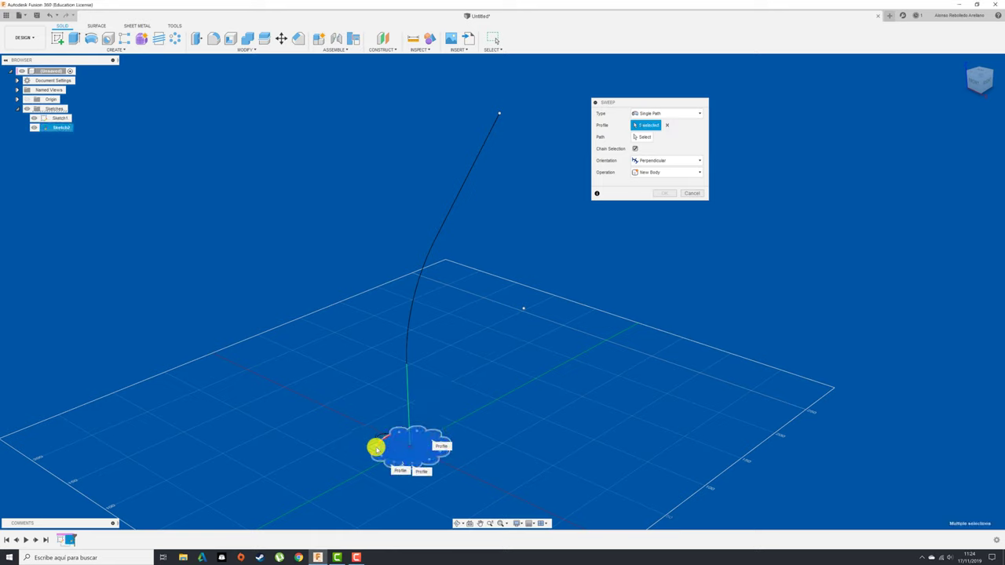
{"action": "left_click", "coordinate": [379, 433]}
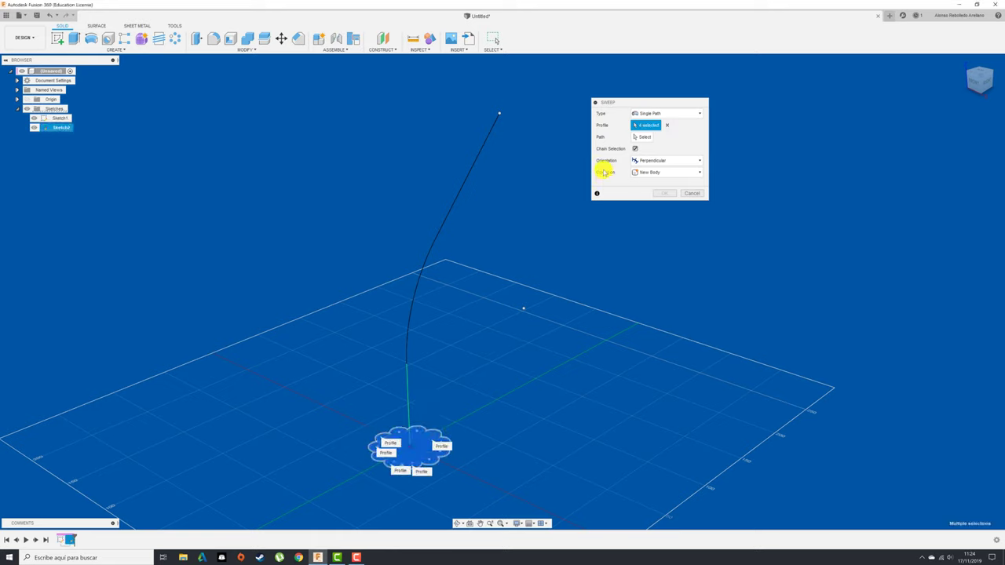
Sweep along the curved path with a 1000 deg twist angle and confirm.
{"action": "left_click", "coordinate": [642, 136]}
{"action": "left_click", "coordinate": [448, 213]}
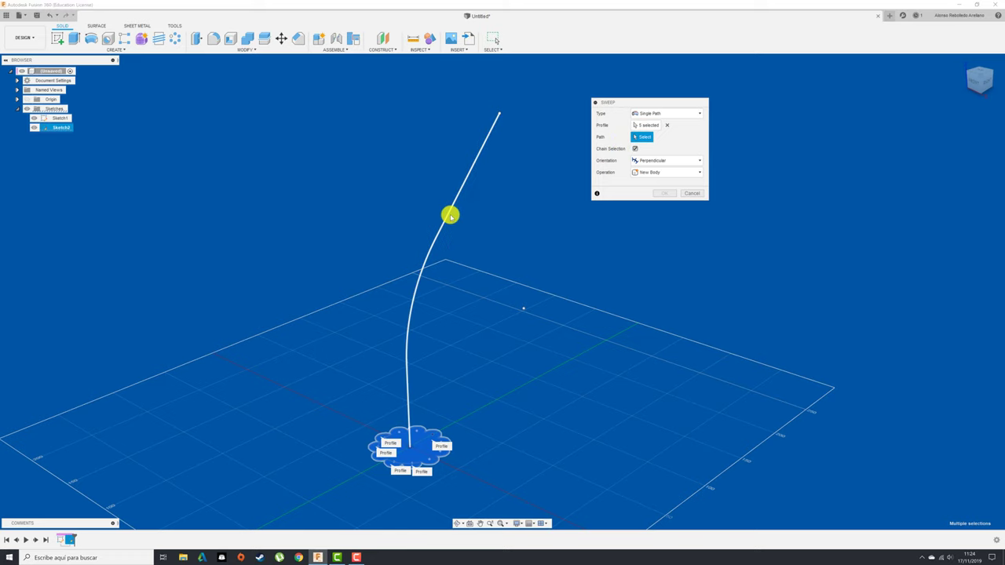
{"action": "scroll", "coordinate": [535, 303], "scroll_direction": "up", "scroll_amount": 1}
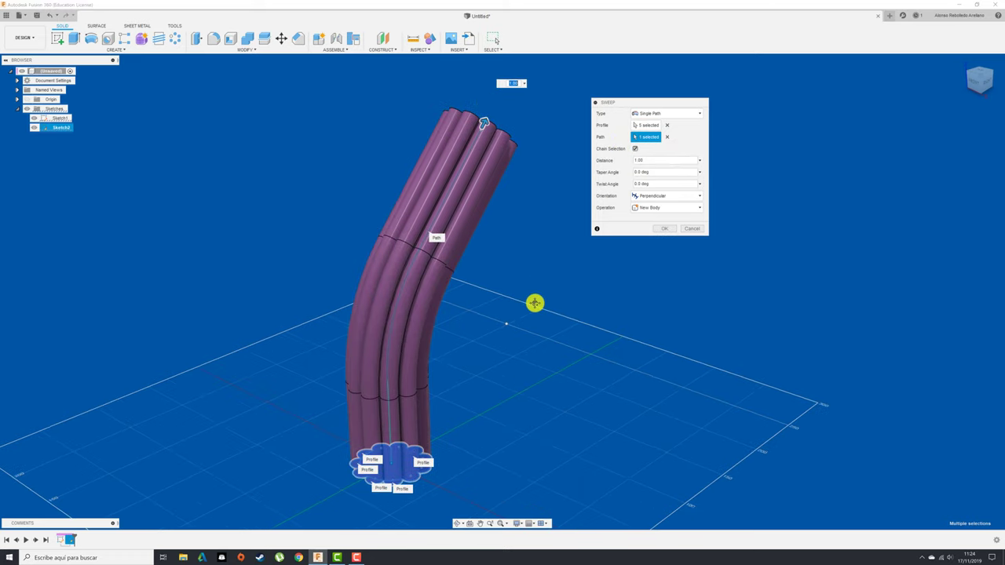
{"action": "middle_click_drag", "start_coordinate": [534, 303], "coordinate": [535, 303], "text": "shift"}
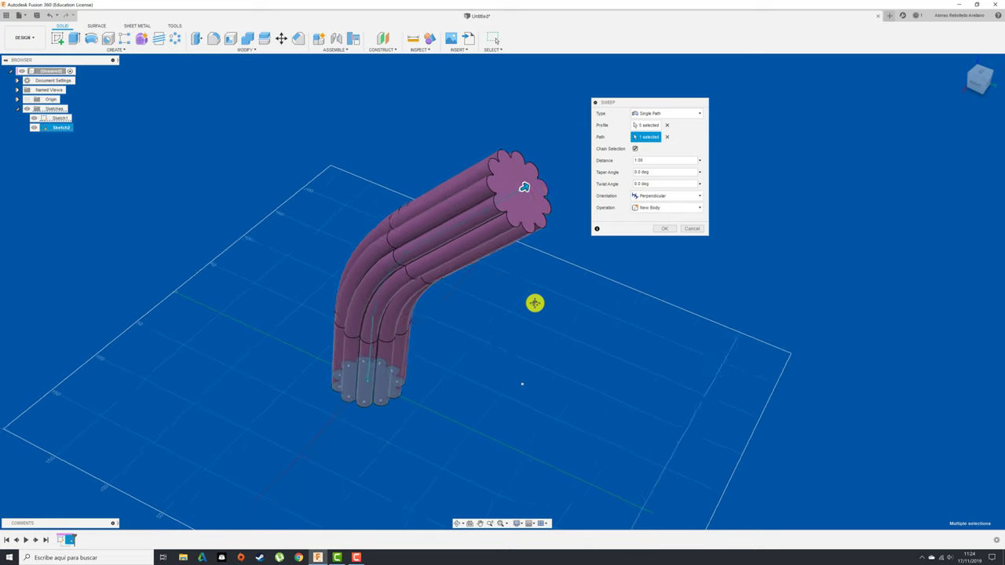
{"action": "middle_click_drag", "start_coordinate": [517, 187], "coordinate": [487, 181], "text": "shift"}
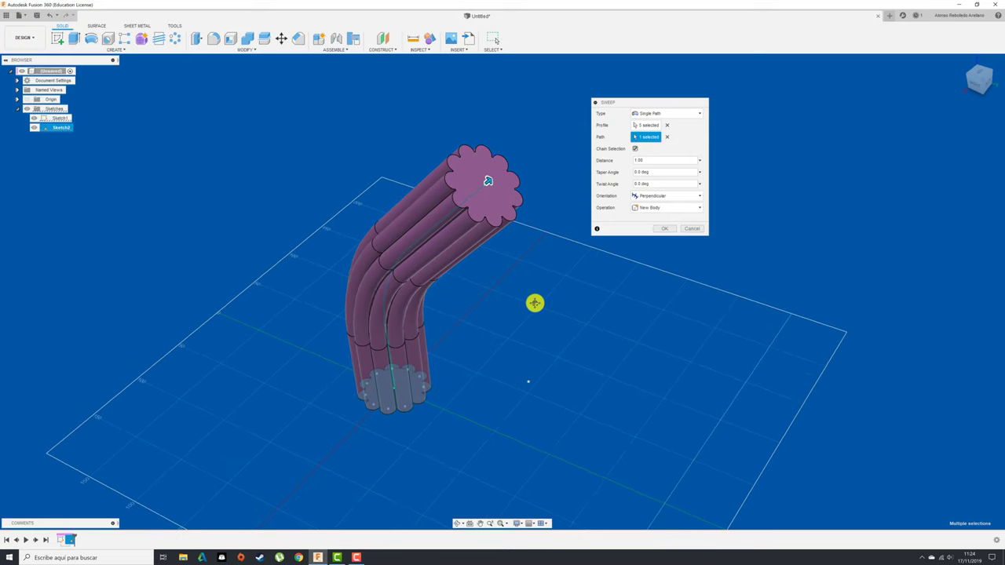
{"action": "middle_click_drag", "start_coordinate": [535, 303], "coordinate": [534, 303], "text": "shift"}
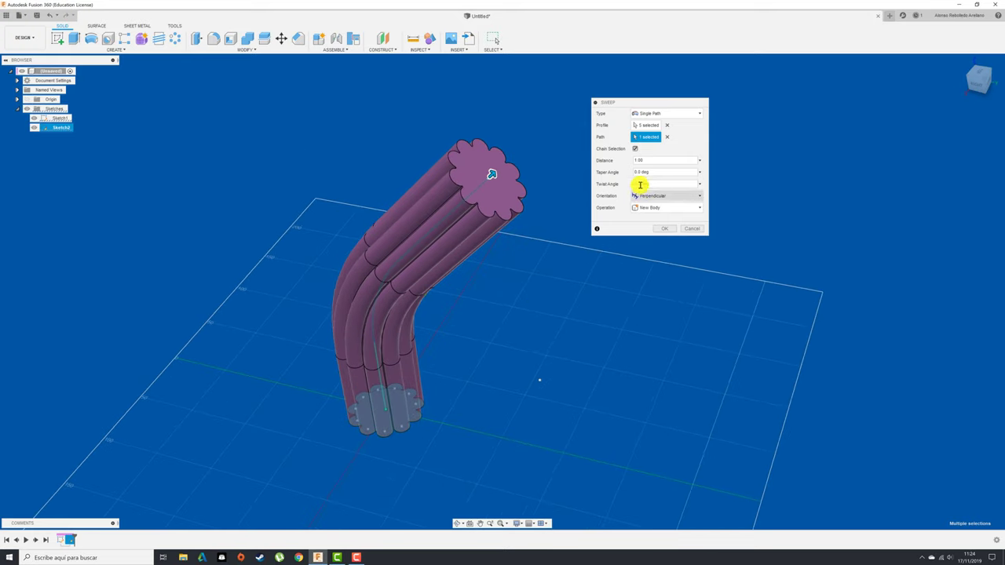
{"action": "left_click", "coordinate": [666, 185]}
{"action": "type", "text": "1000"}
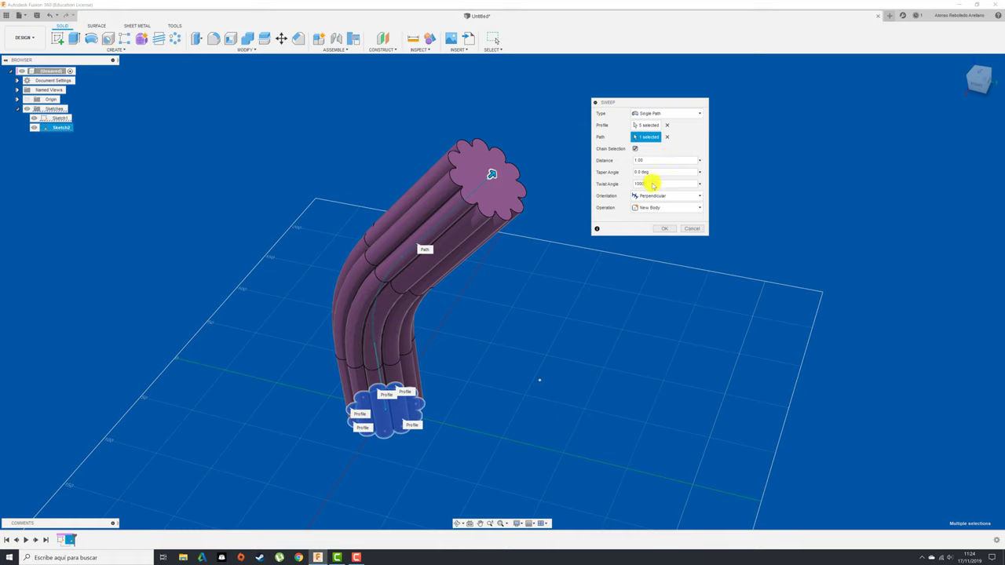
{"action": "key", "text": "Return"}
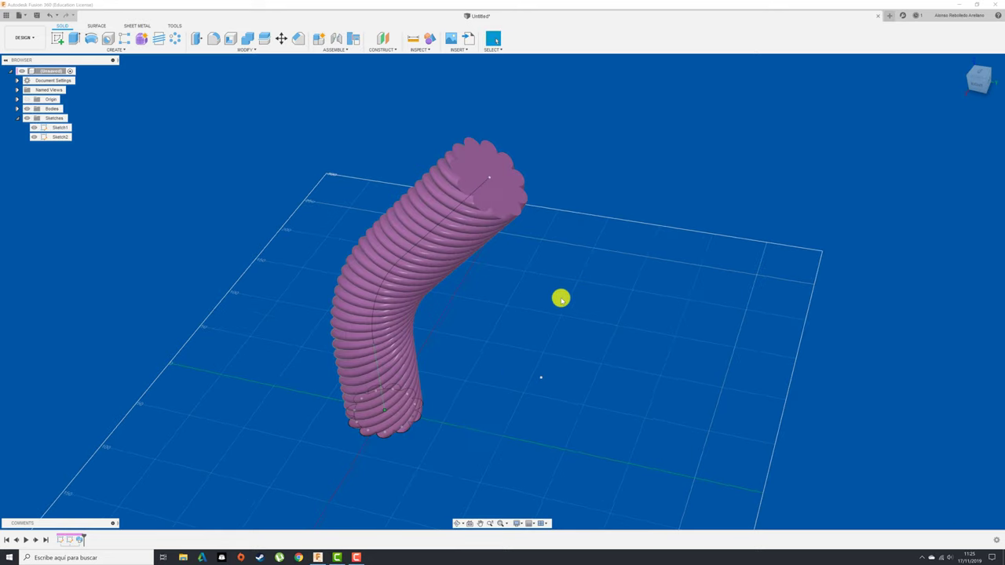
Delete the twisted Sweep2 feature from the timeline.
{"action": "mouse_move", "coordinate": [529, 303]}
{"action": "middle_mouse_down", "text": "shift"}
{"action": "mouse_move", "coordinate": [592, 307]}
{"action": "mouse_move", "coordinate": [582, 304]}
{"action": "middle_mouse_up", "text": "shift"}
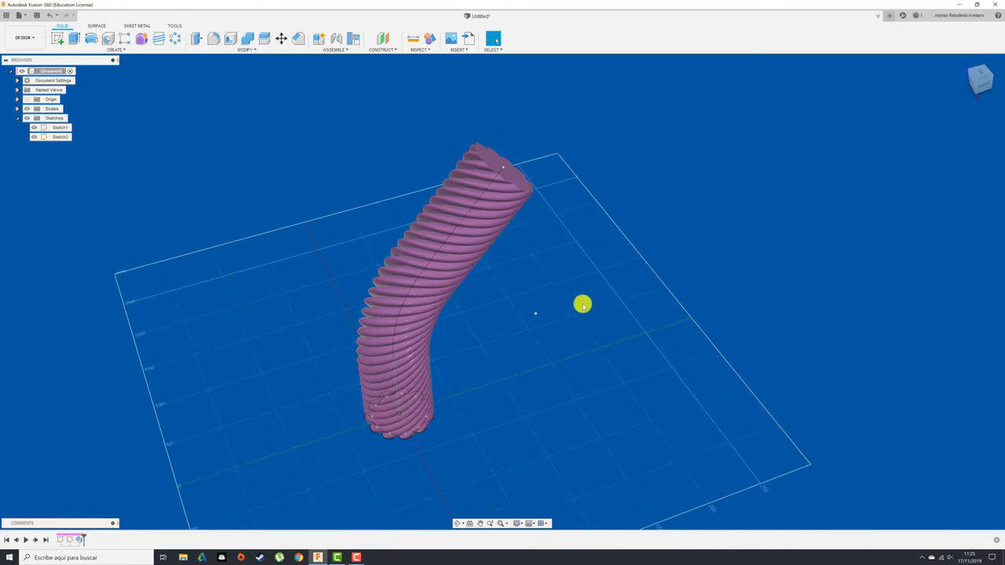
{"action": "right_click", "coordinate": [78, 539]}
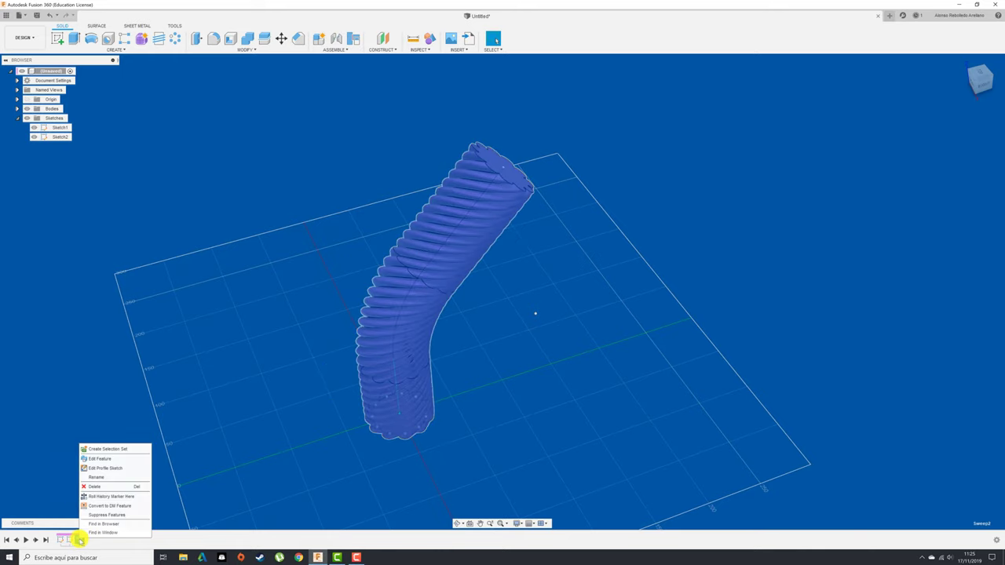
{"action": "left_click", "coordinate": [87, 477]}
Delete Sketch1, the curved path sketch, from the browser.
{"action": "mouse_move", "coordinate": [267, 392]}
{"action": "middle_mouse_down", "text": "shift"}
{"action": "mouse_move", "coordinate": [307, 343]}
{"action": "mouse_move", "coordinate": [531, 281]}
{"action": "middle_mouse_up", "text": "shift"}
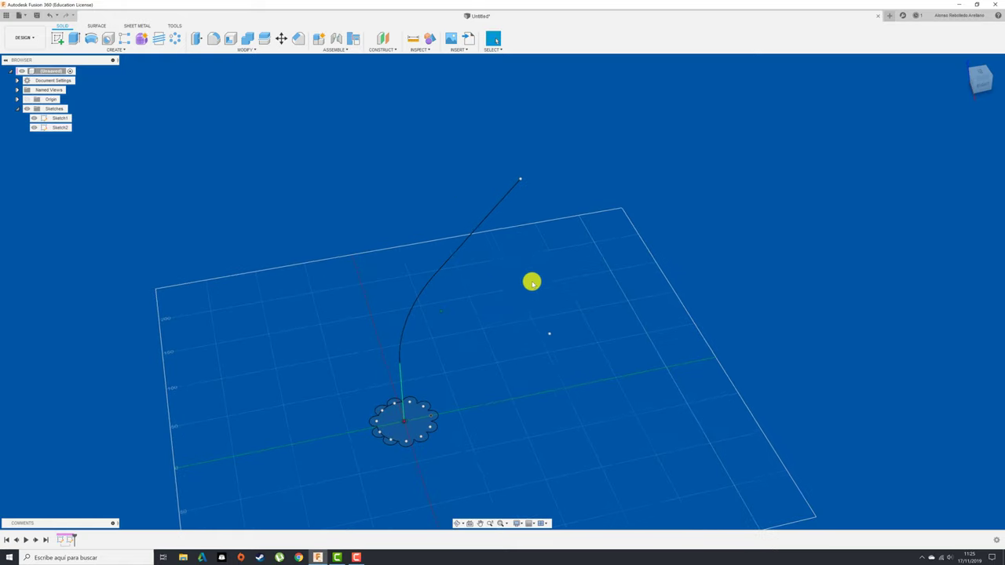
{"action": "right_click", "coordinate": [53, 117]}
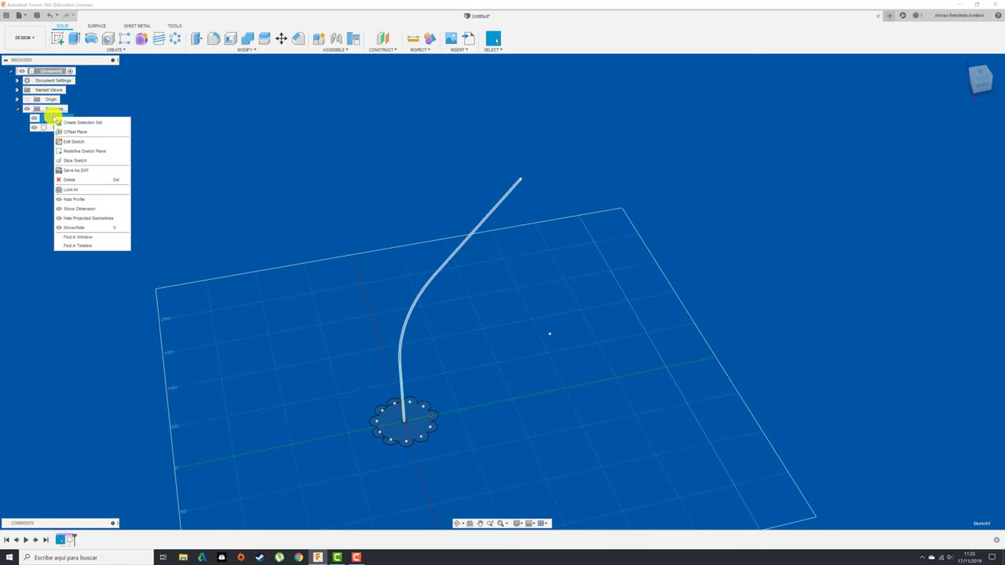
{"action": "left_click", "coordinate": [73, 180]}
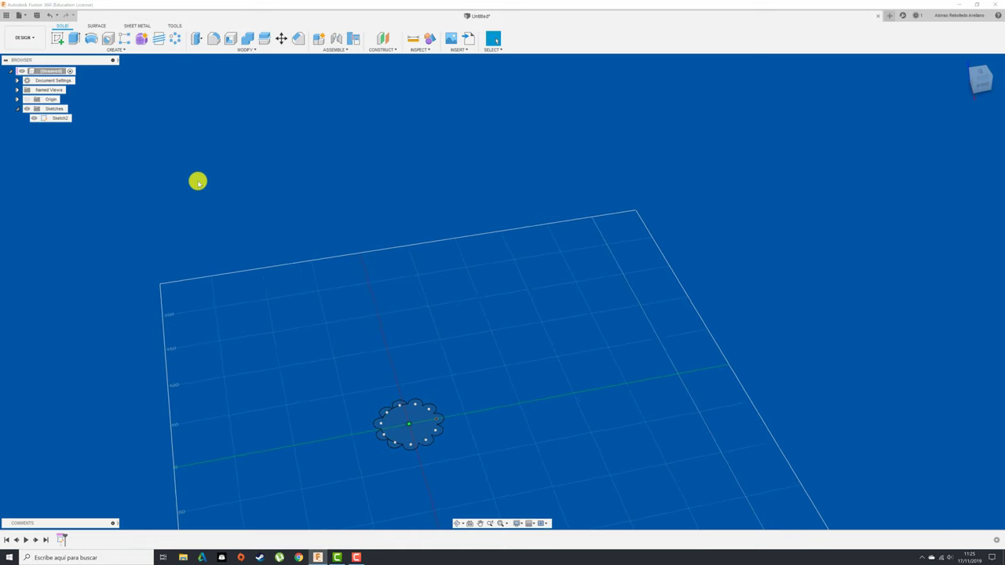
Start a sketch on the side plane and begin a spline rising from the origin.
{"action": "left_click", "coordinate": [55, 37]}
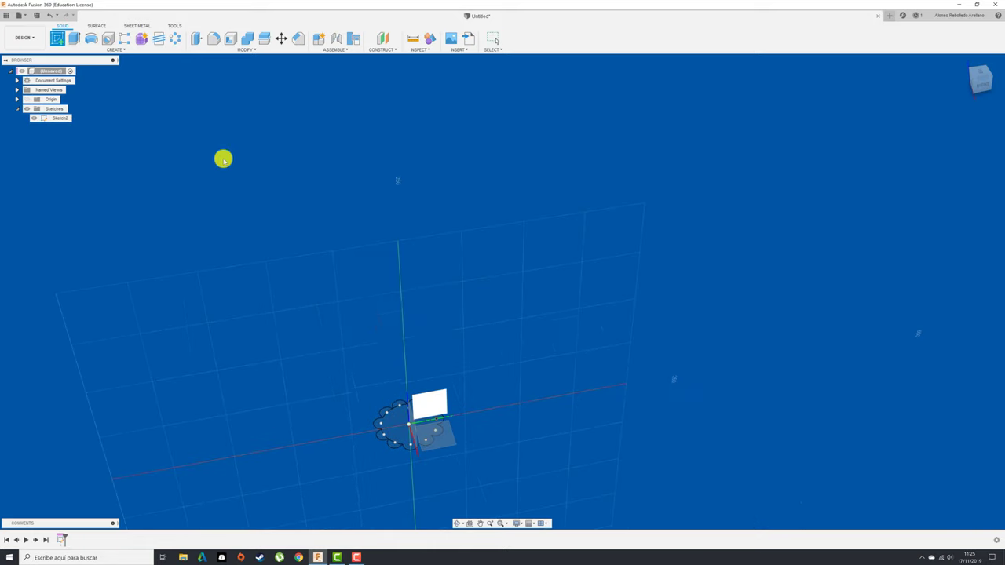
{"action": "left_click", "coordinate": [438, 397]}
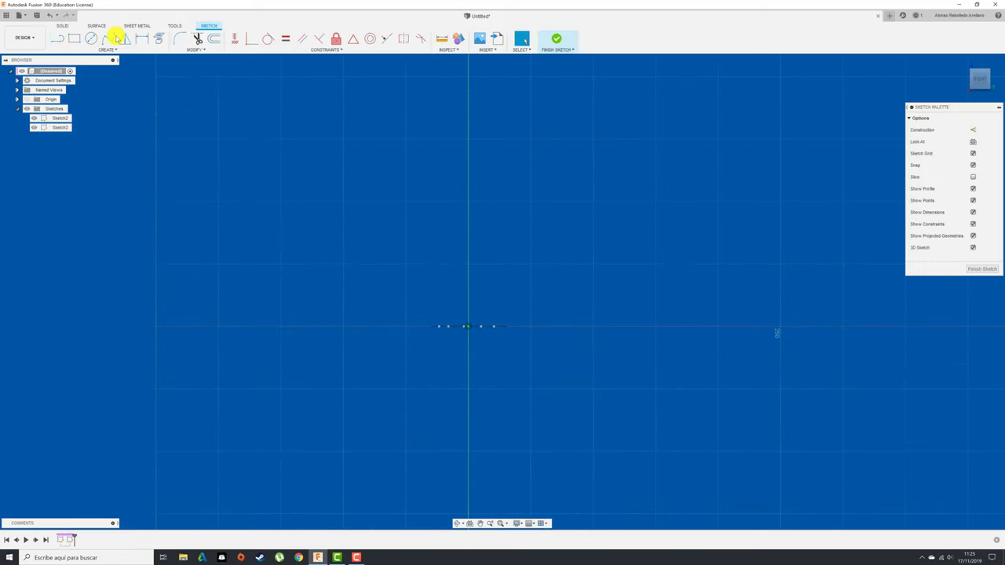
{"action": "left_click", "coordinate": [107, 38]}
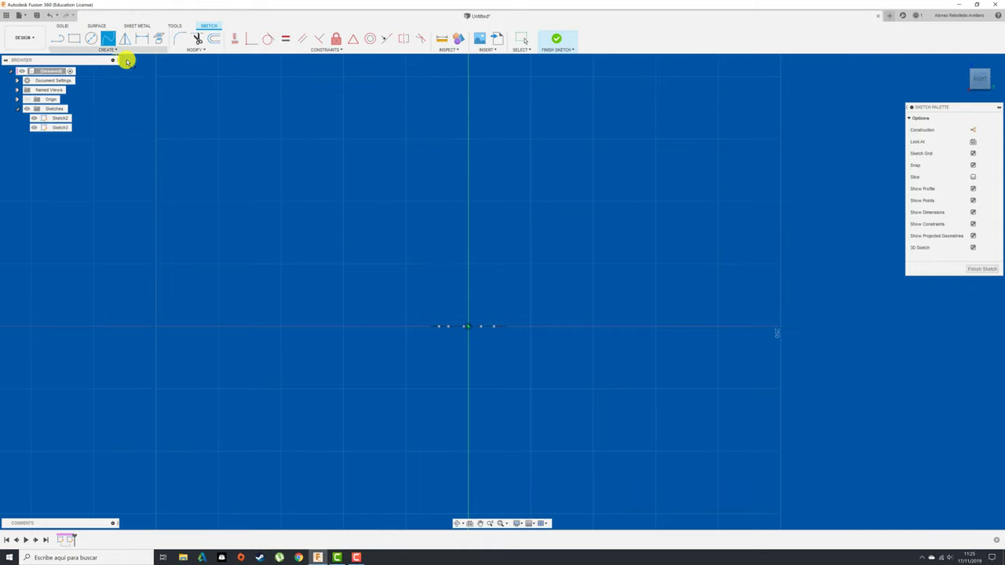
{"action": "left_click", "coordinate": [468, 325]}
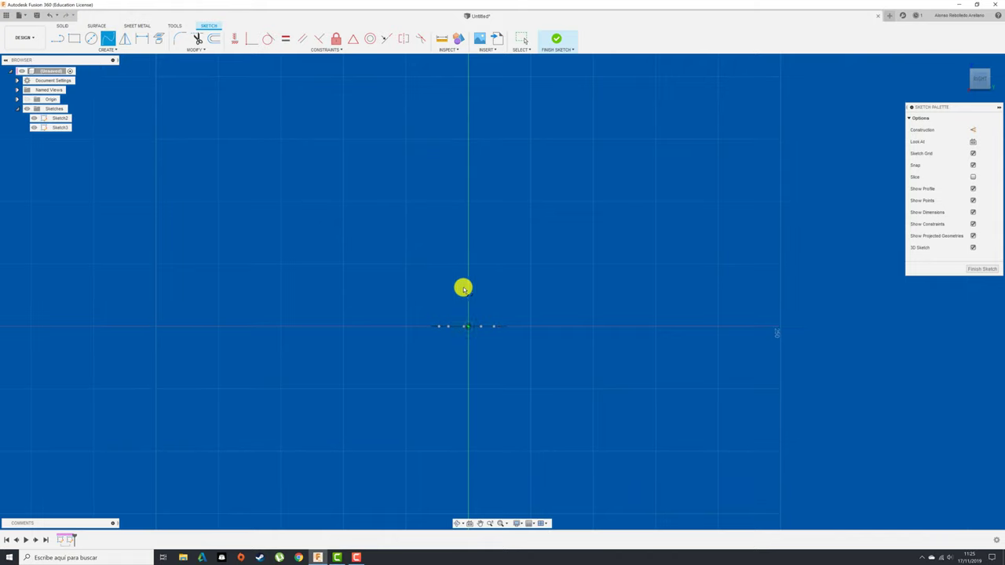
{"action": "left_click", "coordinate": [467, 155]}
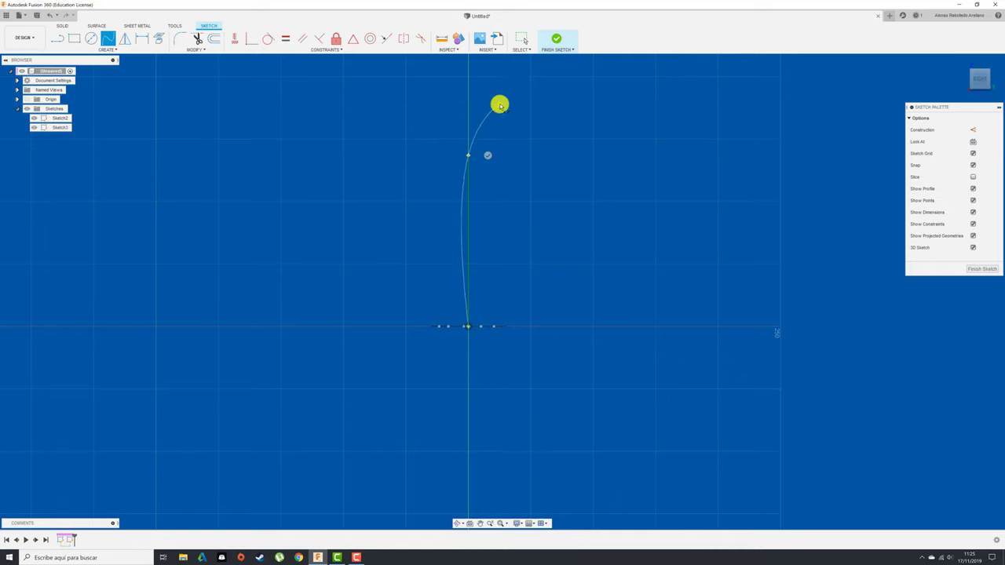
{"action": "left_click", "coordinate": [523, 92]}
Extend the spline in an S-curve to its top point and finish Sketch3.
{"action": "middle_click_drag", "start_coordinate": [626, 63], "coordinate": [576, 212]}
{"action": "left_click", "coordinate": [614, 194]}
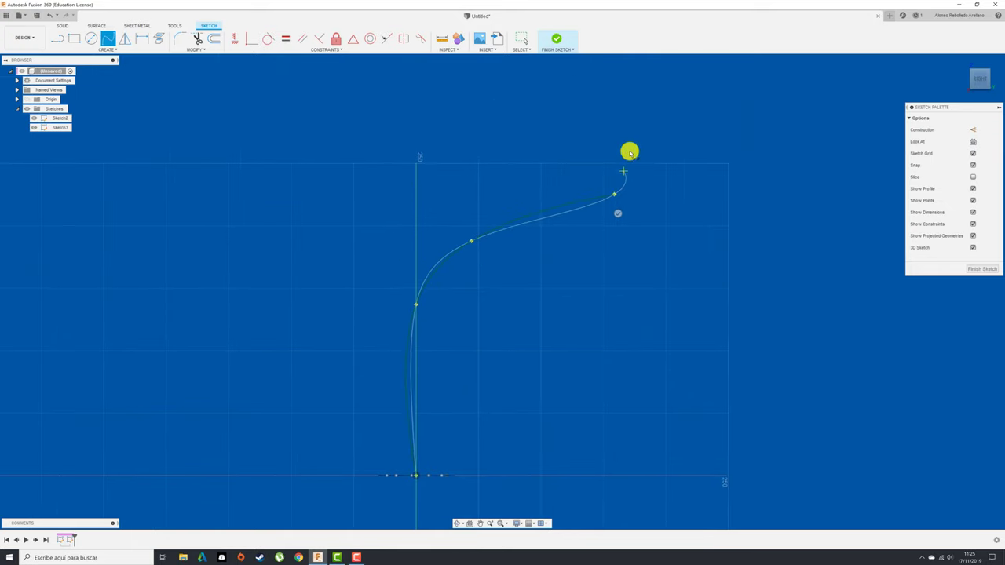
{"action": "left_click", "coordinate": [690, 79]}
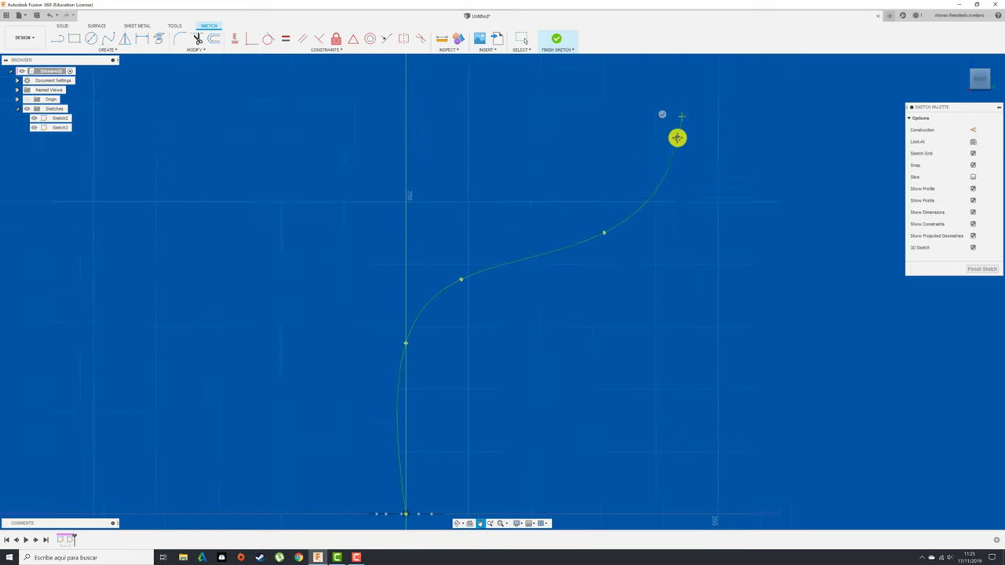
{"action": "middle_click_drag", "start_coordinate": [679, 126], "coordinate": [648, 280]}
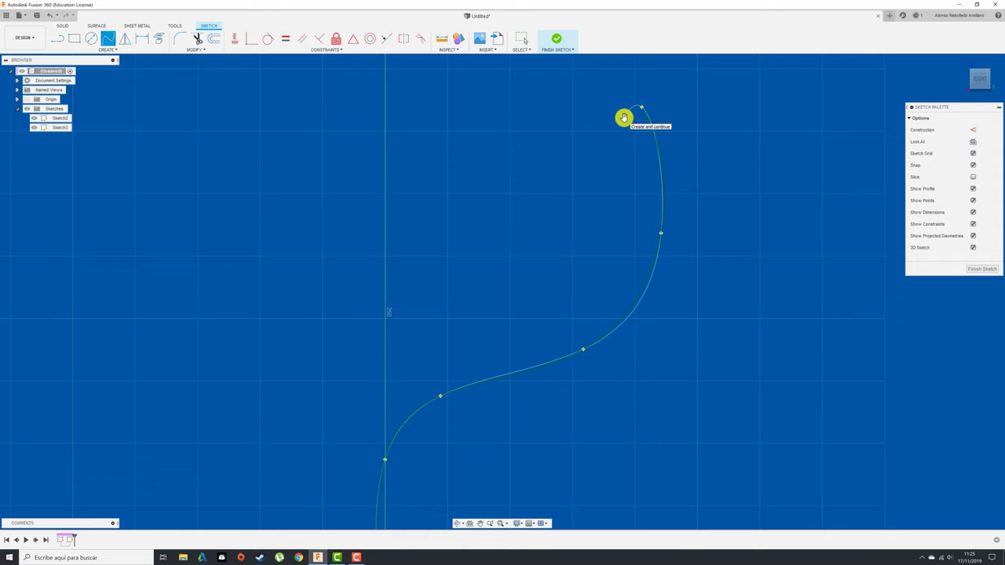
{"action": "left_click", "coordinate": [633, 111]}
{"action": "left_click", "coordinate": [556, 48]}
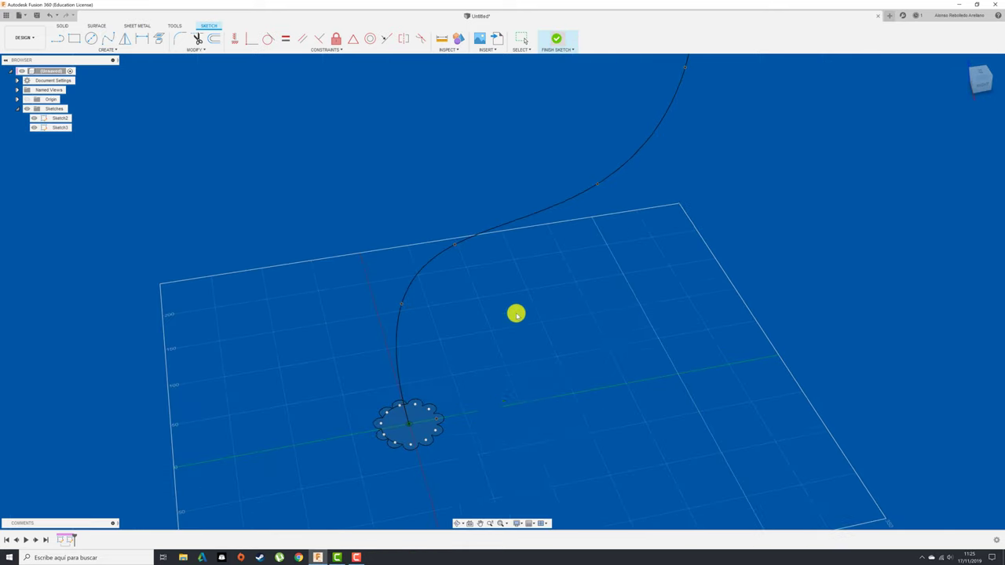
{"action": "scroll", "coordinate": [499, 447], "scroll_direction": "up", "scroll_amount": 2}
{"action": "scroll", "coordinate": [499, 446], "scroll_direction": "up", "scroll_amount": 3}
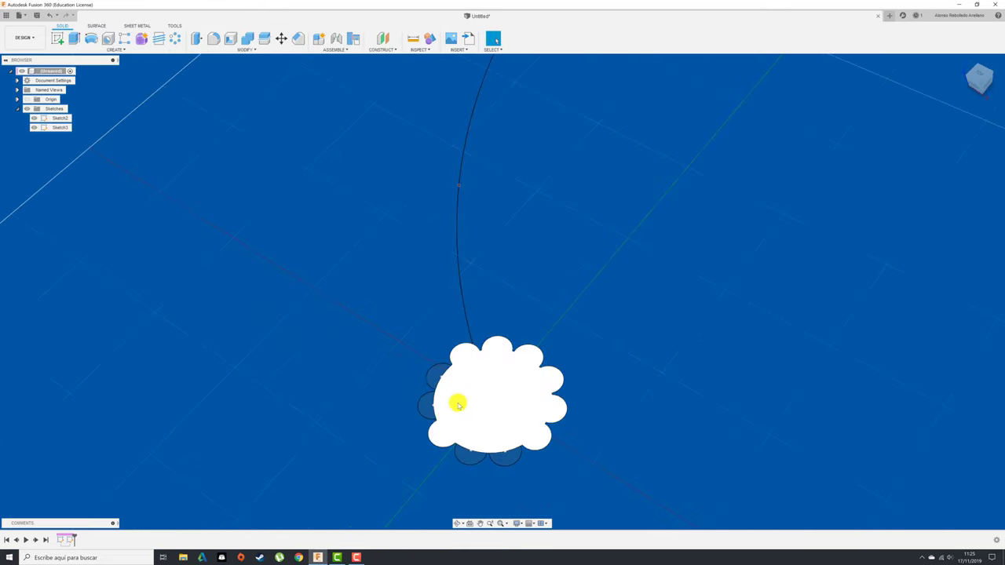
{"action": "scroll", "coordinate": [458, 403], "scroll_direction": "down", "scroll_amount": 5}
{"action": "middle_click_drag", "start_coordinate": [453, 319], "coordinate": [484, 341], "text": "shift"}
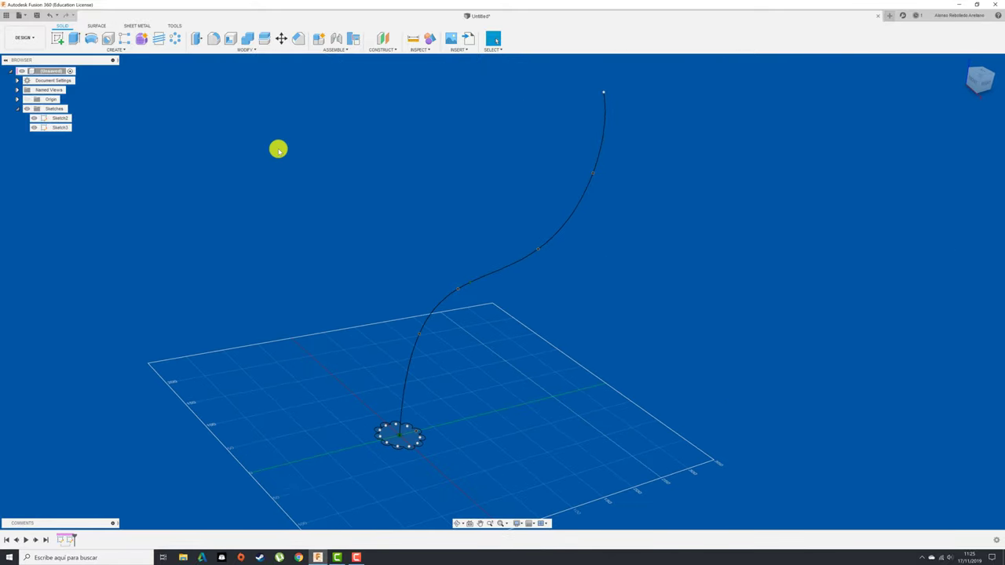
Start a sweep using Sketch2's five flower regions as profile and the S-spline as path.
{"action": "left_click", "coordinate": [122, 50]}
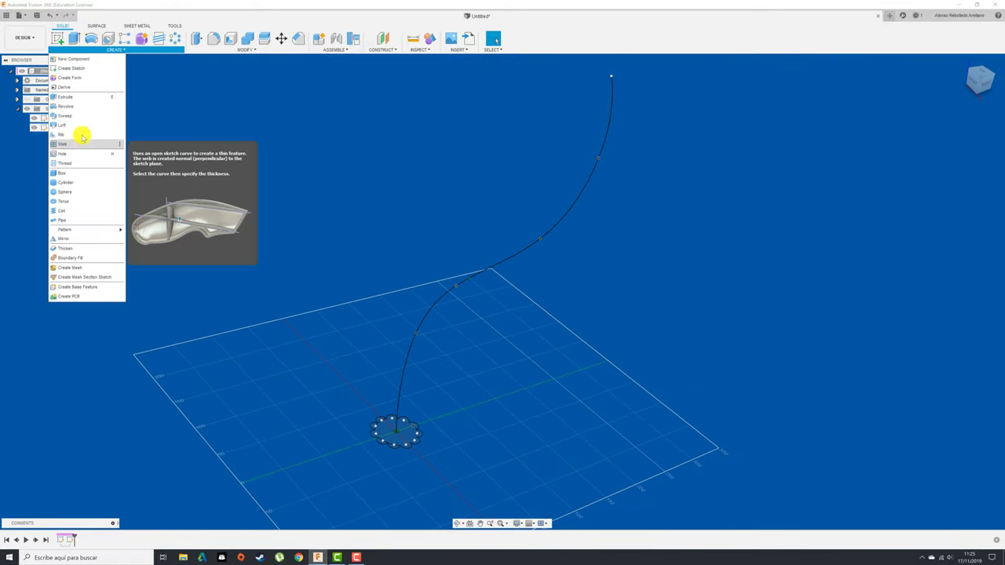
{"action": "left_click", "coordinate": [83, 115]}
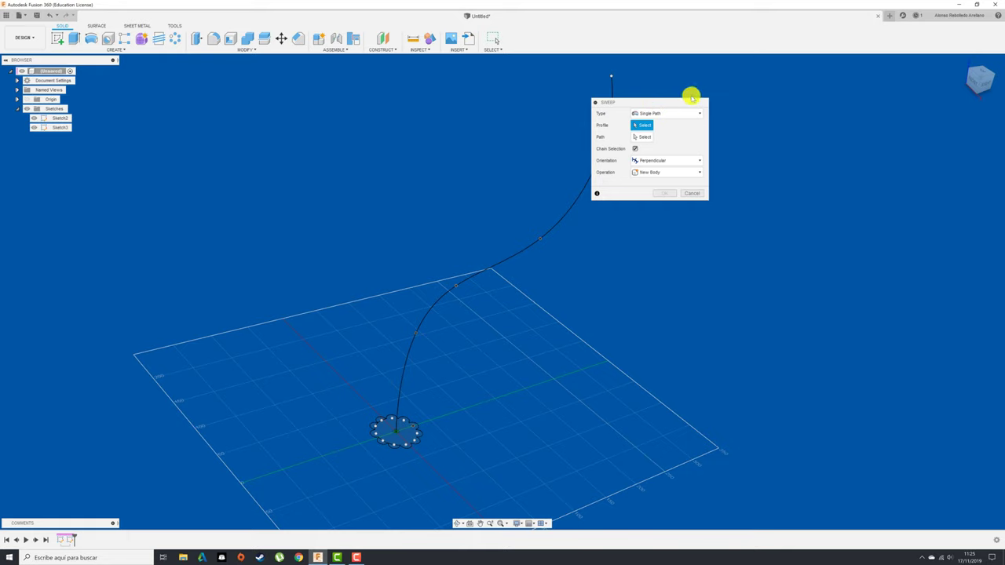
{"action": "left_click_drag", "start_coordinate": [664, 103], "coordinate": [751, 96]}
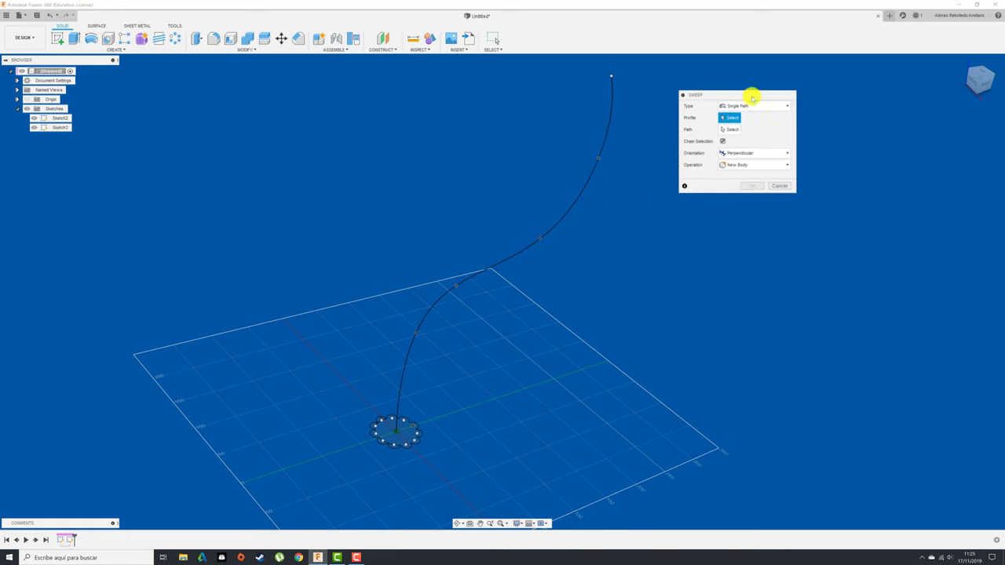
{"action": "left_click", "coordinate": [402, 427]}
{"action": "scroll", "coordinate": [397, 439], "scroll_direction": "up", "scroll_amount": 3}
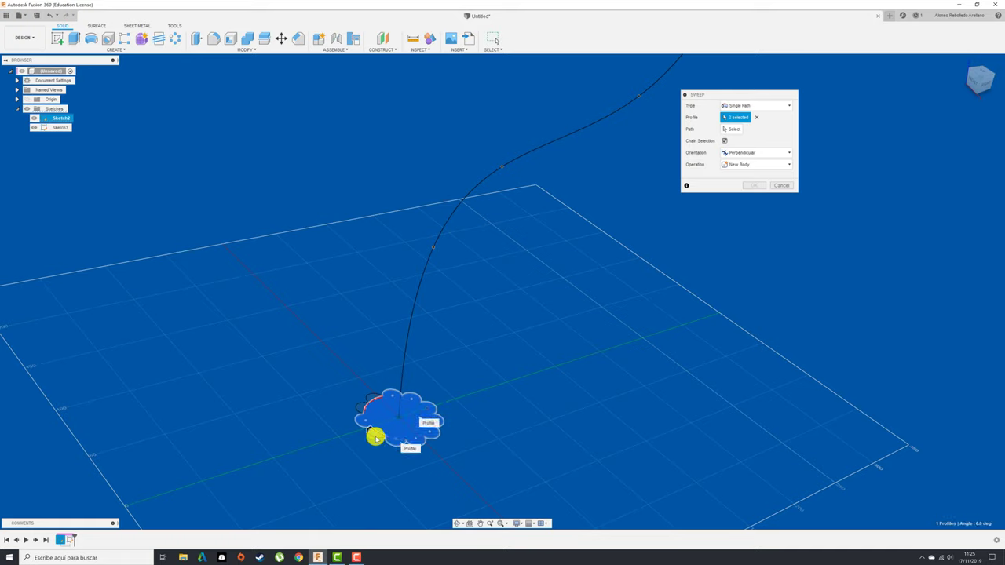
{"action": "left_click", "coordinate": [372, 431]}
{"action": "left_click", "coordinate": [365, 396]}
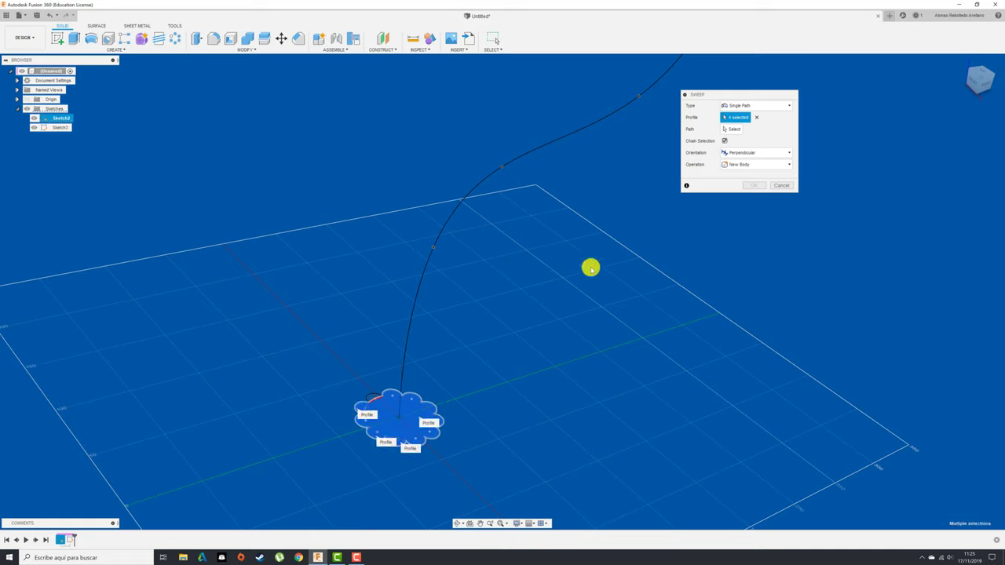
{"action": "left_click", "coordinate": [379, 397]}
{"action": "left_click", "coordinate": [377, 397]}
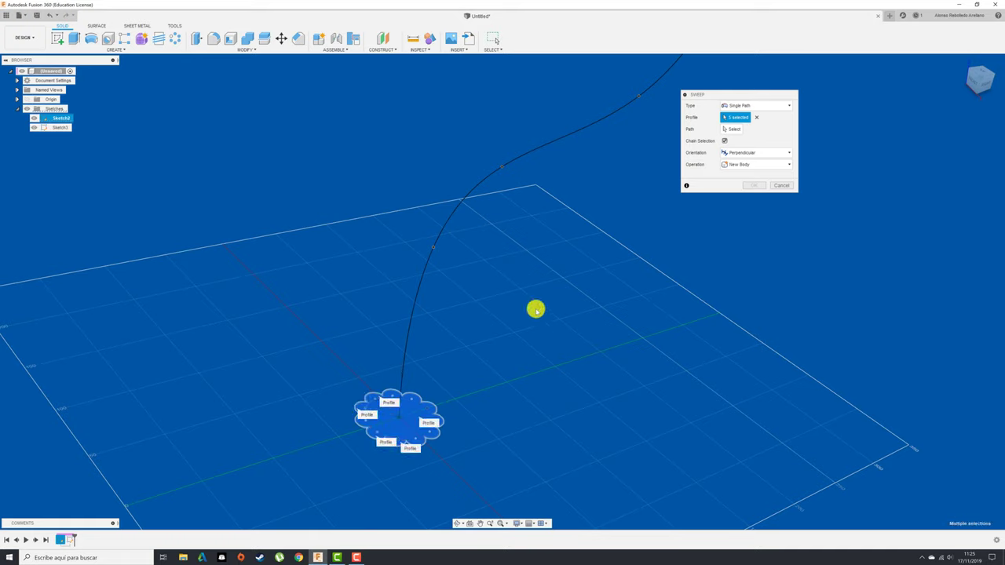
{"action": "left_click", "coordinate": [733, 130]}
{"action": "left_click", "coordinate": [614, 117]}
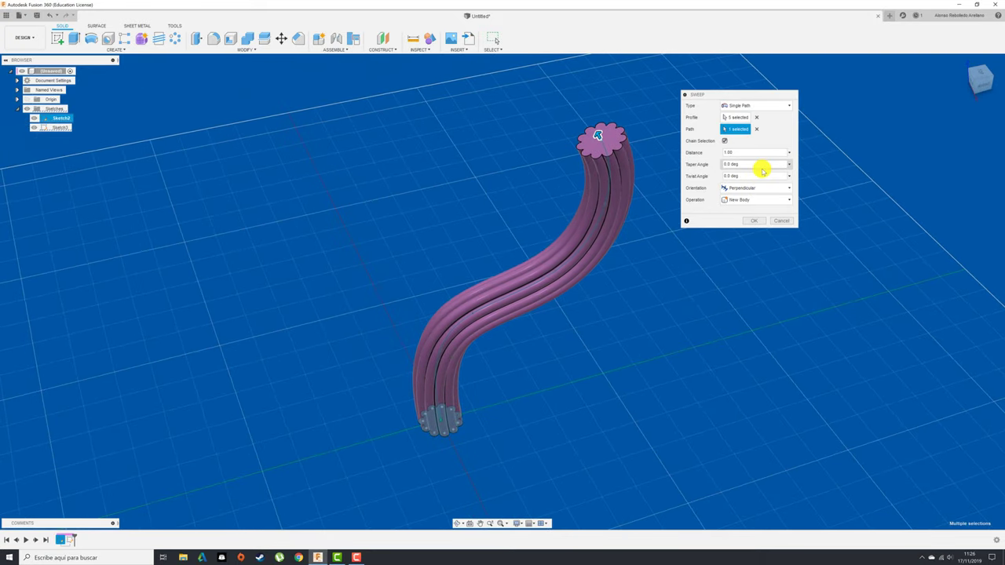
Set the sweep's taper angle to 0 and twist angle to 270 deg, then confirm.
{"action": "left_click", "coordinate": [747, 165]}
{"action": "type", "text": "1"}
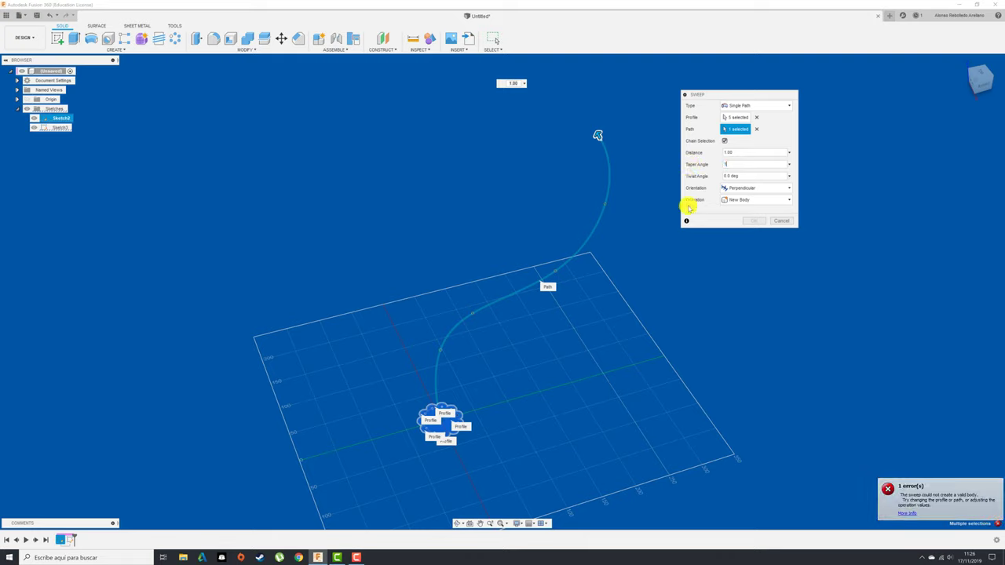
{"action": "left_click_drag", "start_coordinate": [738, 163], "coordinate": [716, 159]}
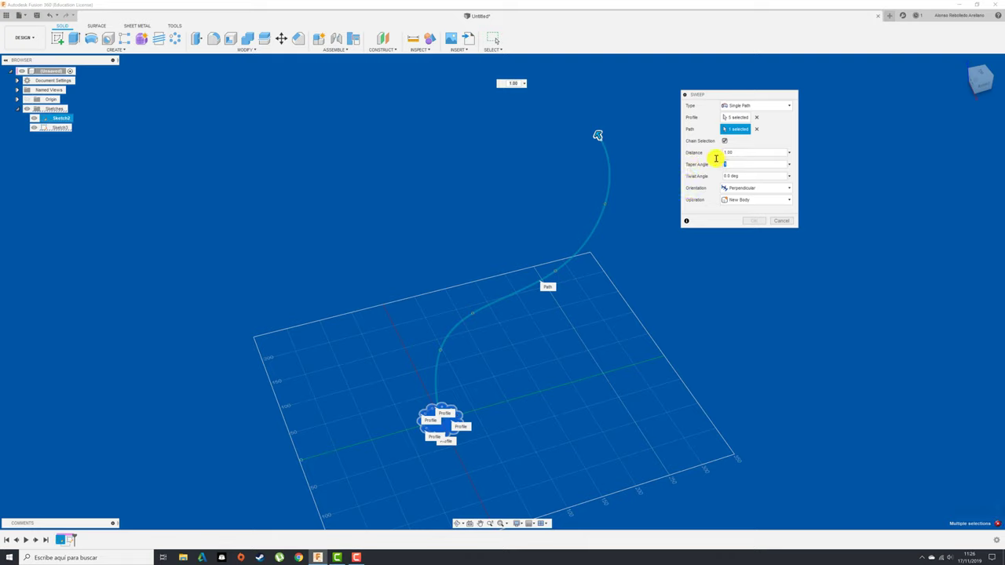
{"action": "type", "text": "0"}
{"action": "key", "text": "Tab"}
{"action": "type", "text": "25"}
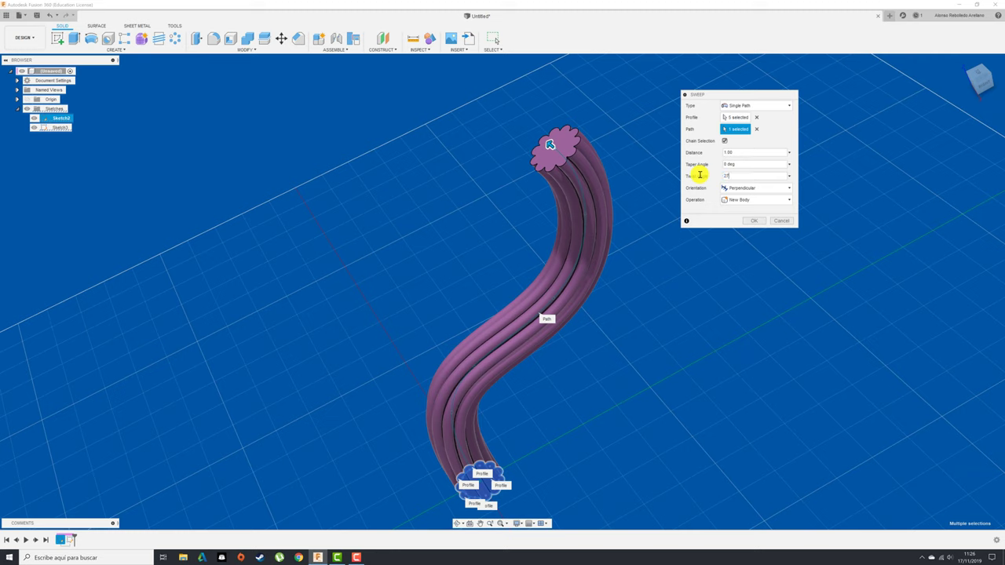
{"action": "key", "text": "Tab"}
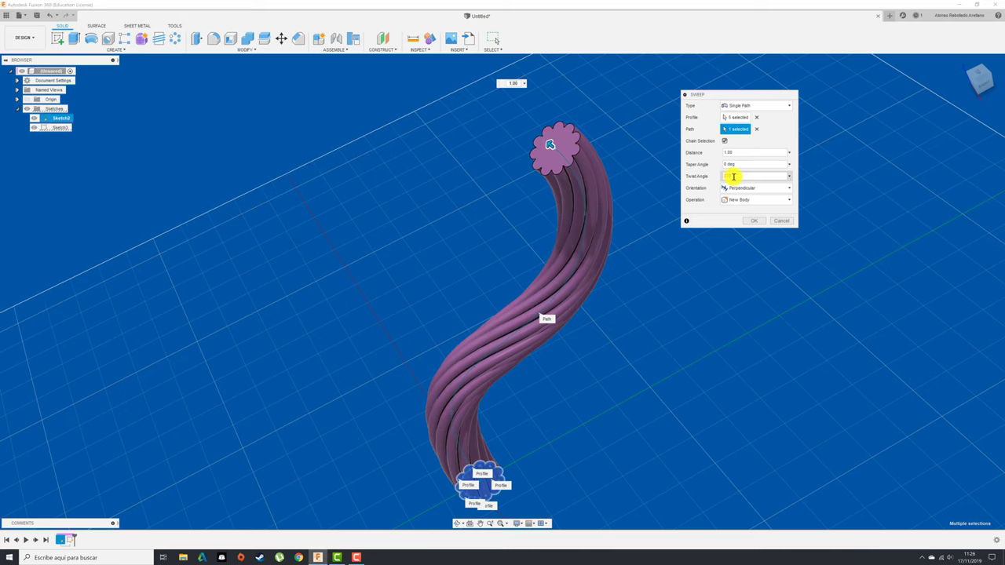
{"action": "middle_click_drag", "start_coordinate": [627, 280], "coordinate": [740, 219], "text": "shift"}
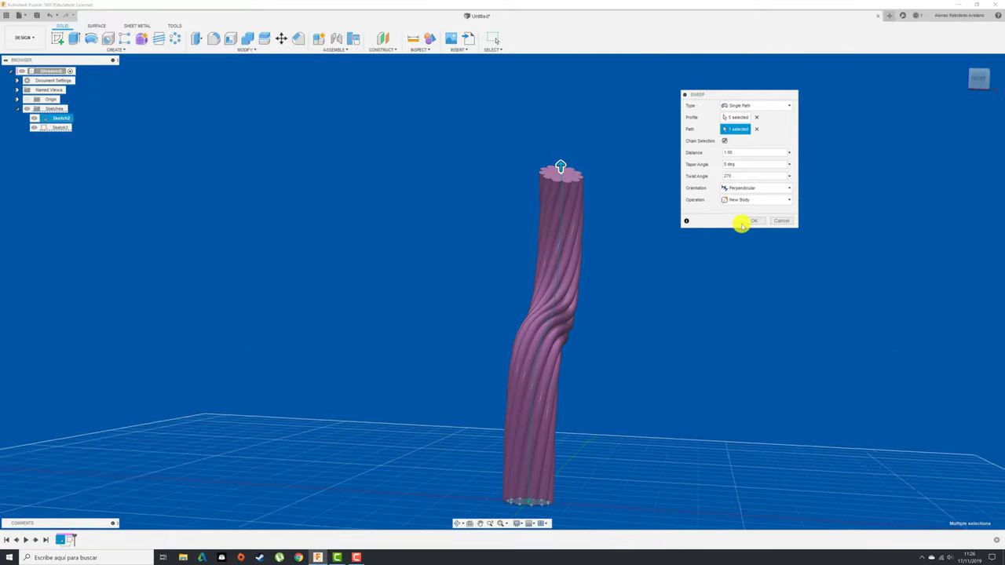
{"action": "left_click", "coordinate": [750, 221]}
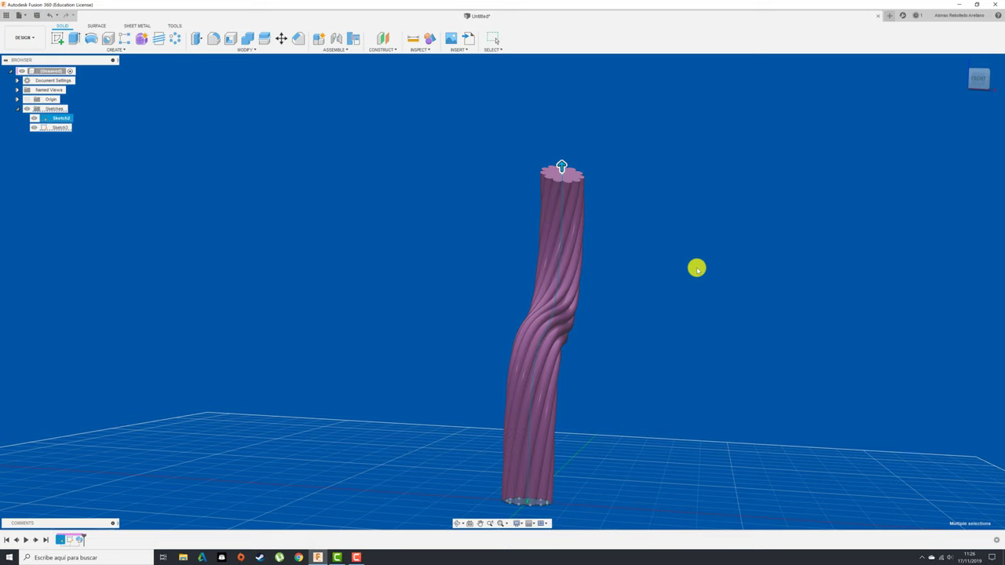
{"action": "middle_click_drag", "start_coordinate": [662, 321], "coordinate": [601, 258], "text": "shift"}
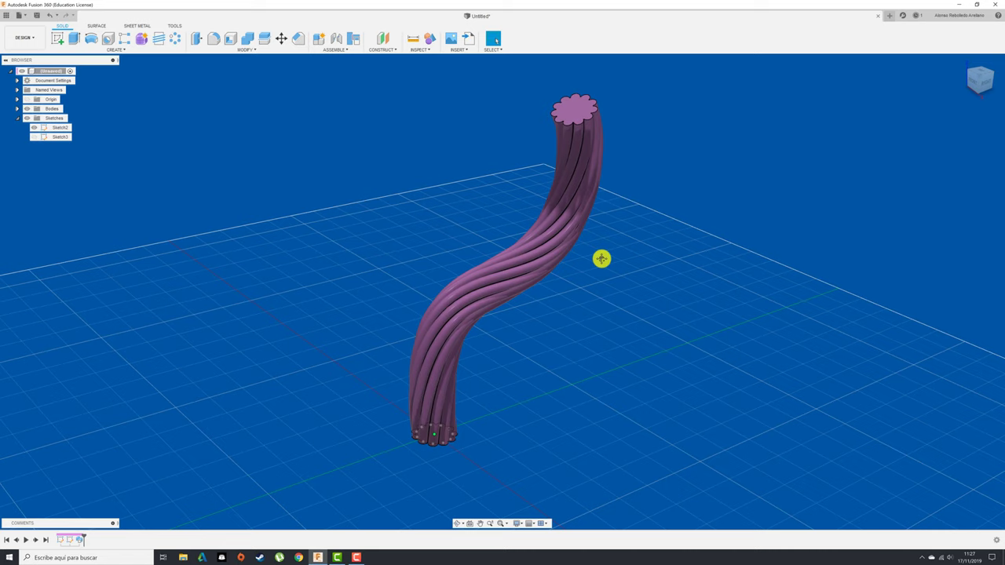
{"action": "middle_click_drag", "start_coordinate": [601, 259], "coordinate": [617, 338], "text": "shift"}
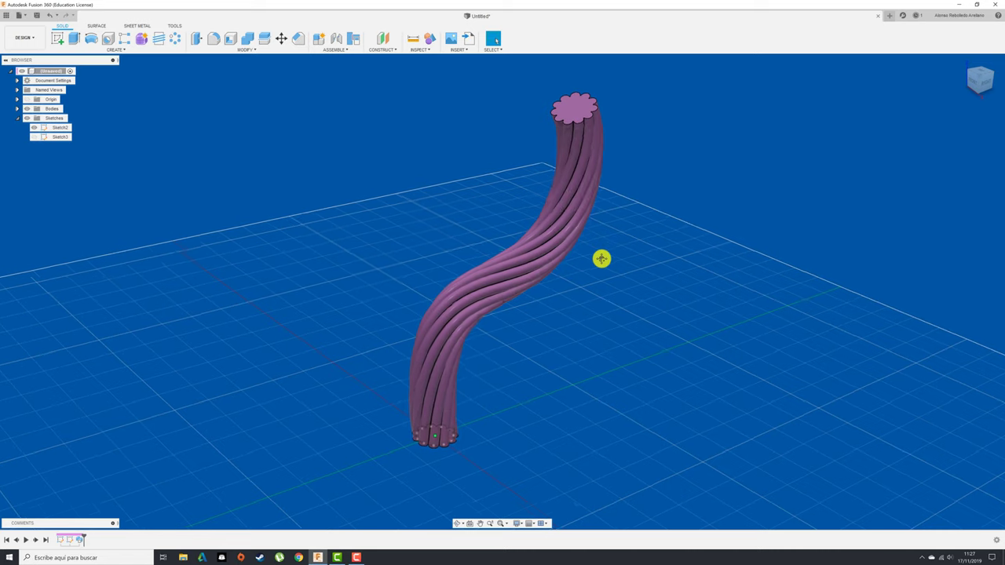